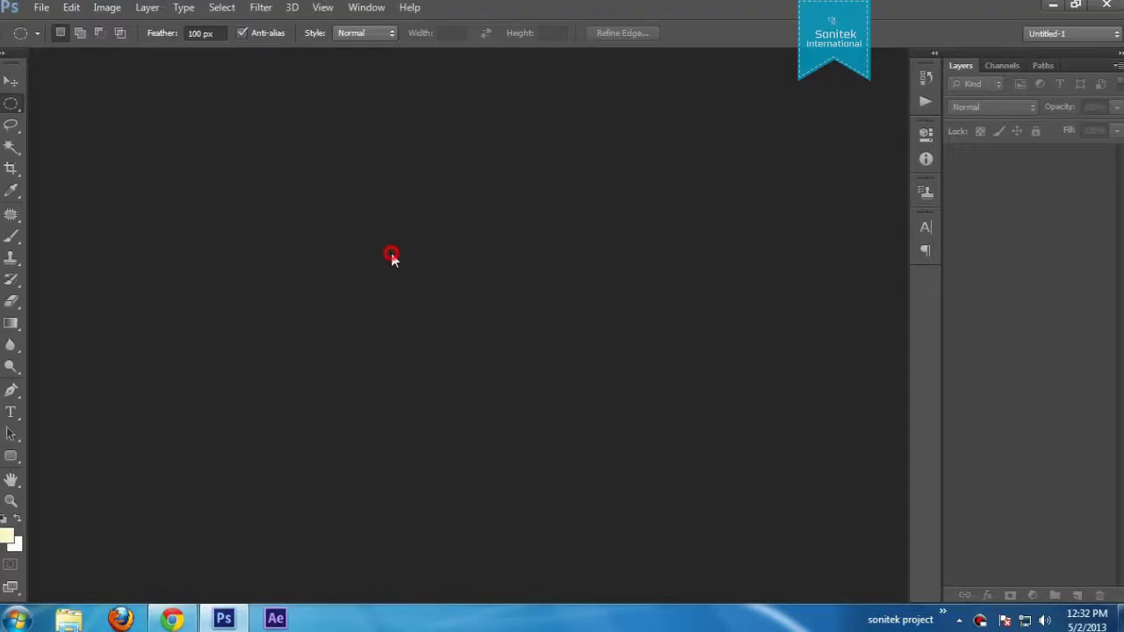
- Open the street wallpaper photo
{"action": "double_click", "coordinate": [391, 253]}
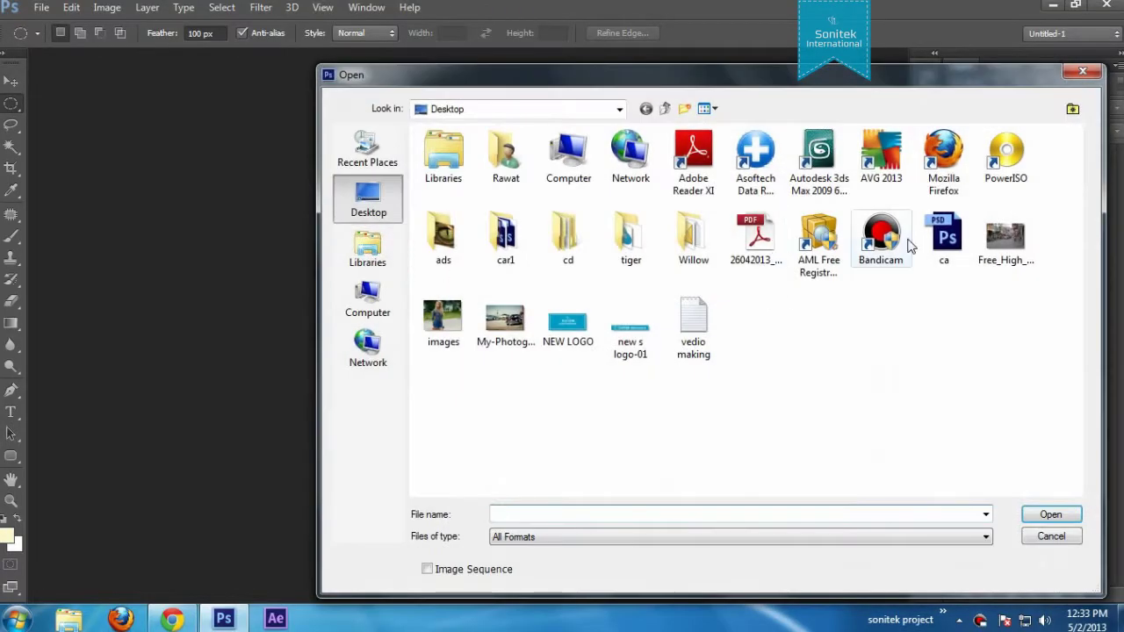
{"action": "left_click", "coordinate": [1018, 246]}
{"action": "left_click", "coordinate": [1049, 515]}
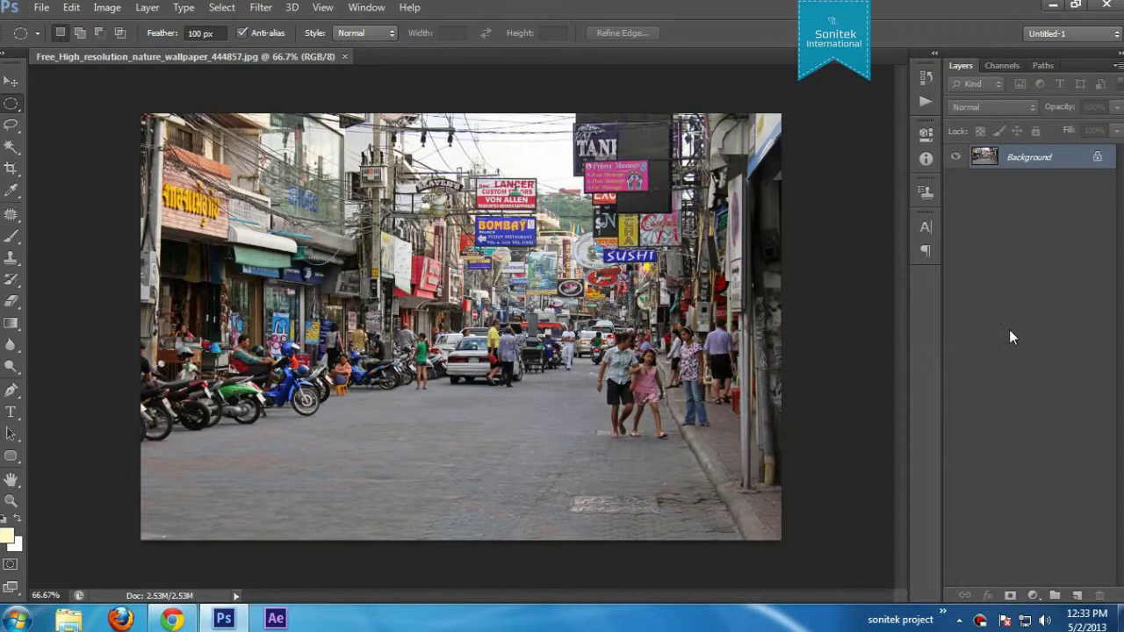
- Duplicate the background layer, then delete the duplicate Layer 1
{"action": "key", "text": "ctrl+j"}
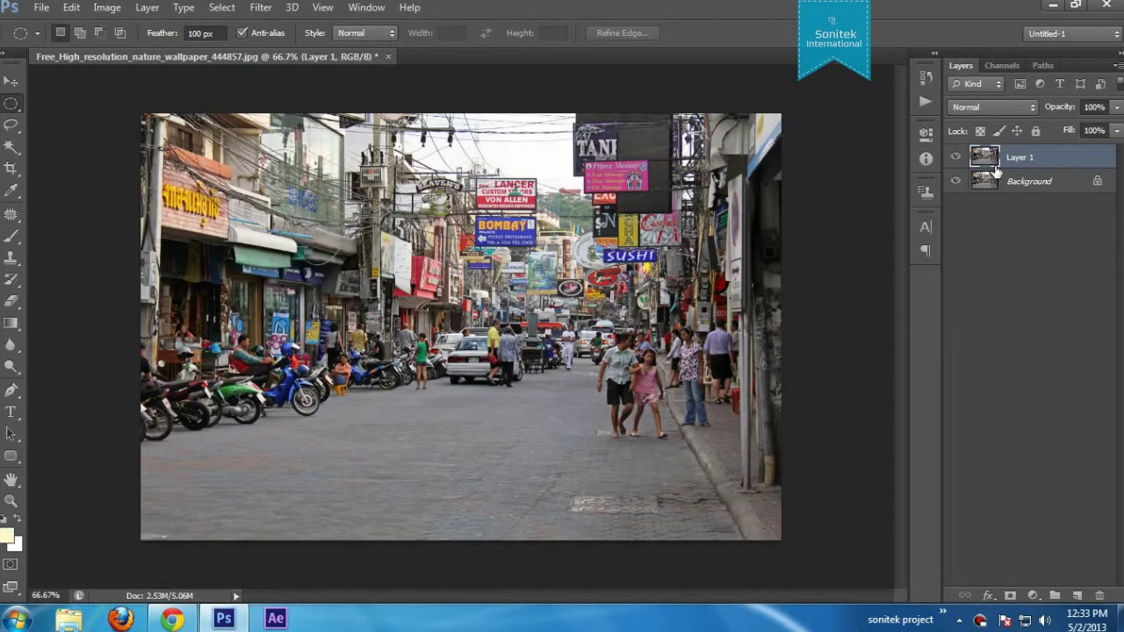
{"action": "left_click", "coordinate": [1024, 181]}
{"action": "left_click", "coordinate": [1023, 158]}
{"action": "key", "text": "Delete"}
- Convert Background into an unlocked Layer 0 and add an empty Layer 1 above it
{"action": "left_click", "coordinate": [1024, 168]}
{"action": "double_click", "coordinate": [1024, 158]}
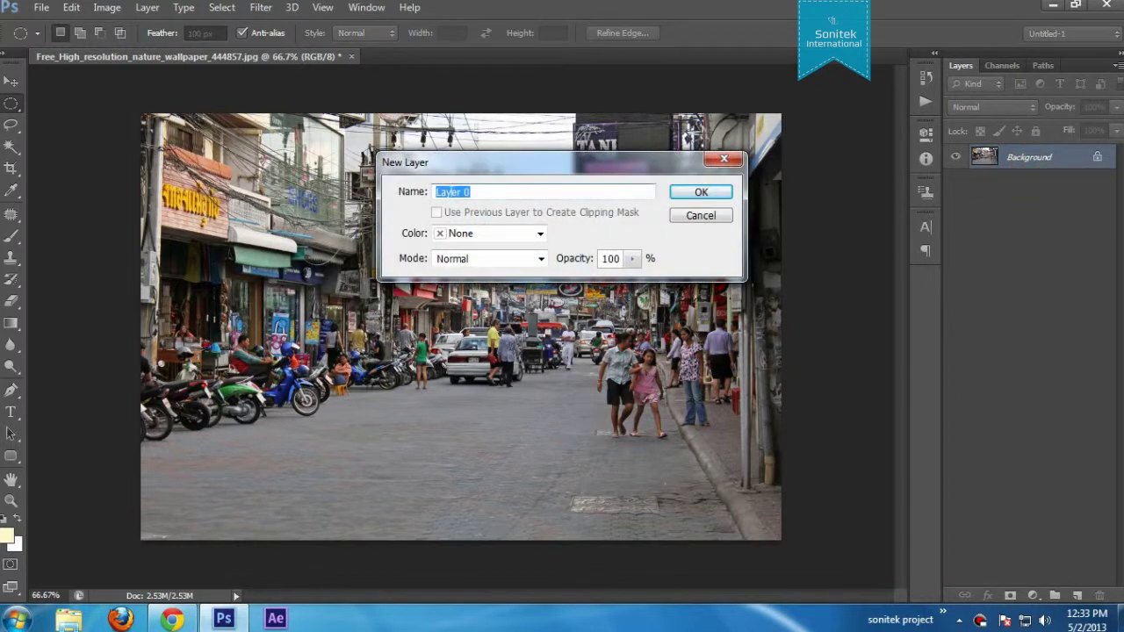
{"action": "left_click", "coordinate": [701, 190]}
{"action": "left_click", "coordinate": [956, 159]}
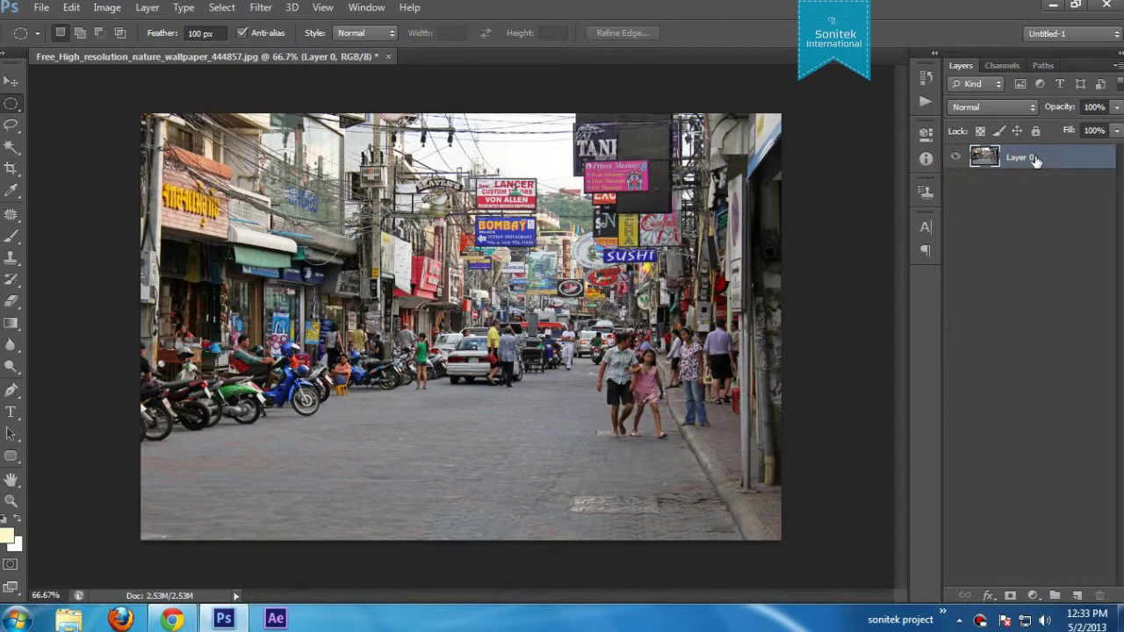
{"action": "left_click", "coordinate": [1077, 596]}
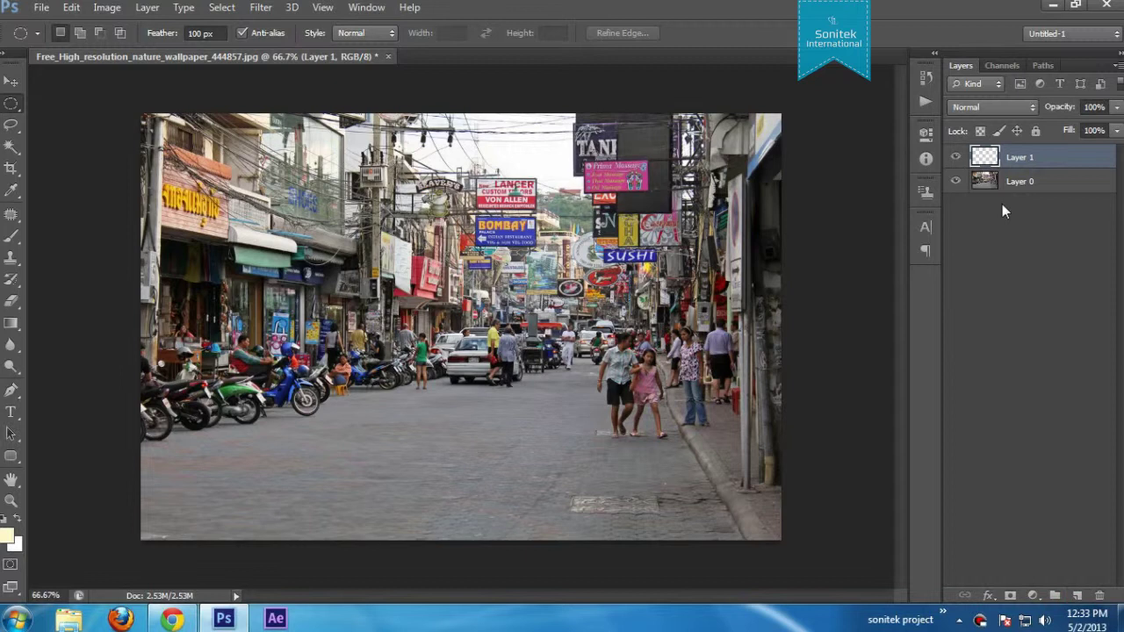
- Set the foreground colour to dark navy blue (021753)
{"action": "left_click", "coordinate": [7, 537]}
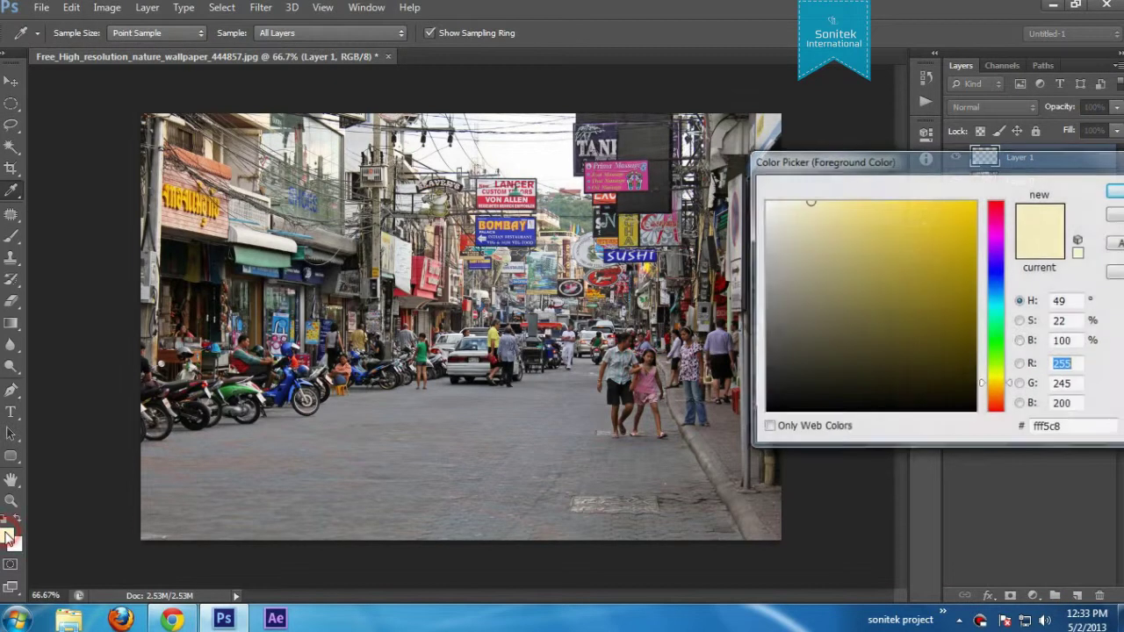
{"action": "left_click", "coordinate": [993, 281]}
{"action": "left_click_drag", "start_coordinate": [993, 281], "coordinate": [993, 271]}
{"action": "left_click_drag", "start_coordinate": [963, 322], "coordinate": [973, 342]}
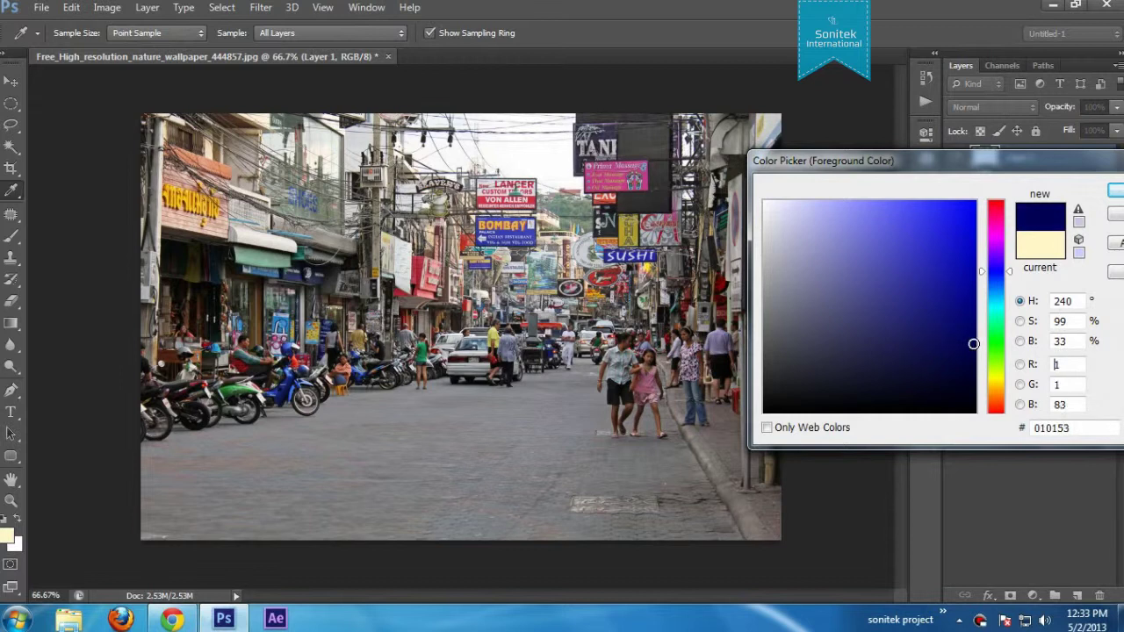
{"action": "left_click_drag", "start_coordinate": [993, 288], "coordinate": [997, 285]}
{"action": "left_click", "coordinate": [1114, 189]}
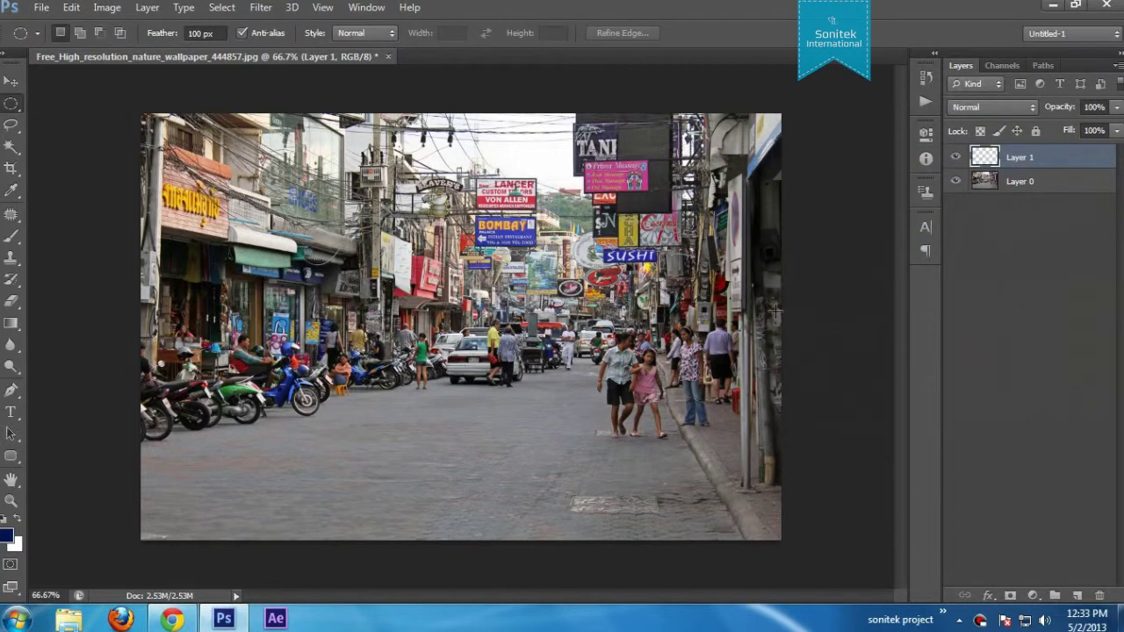
- Fill Layer 1 with the navy, set it to Exclusion, and add an empty Layer 2
{"action": "key", "text": "alt+BackSpace"}
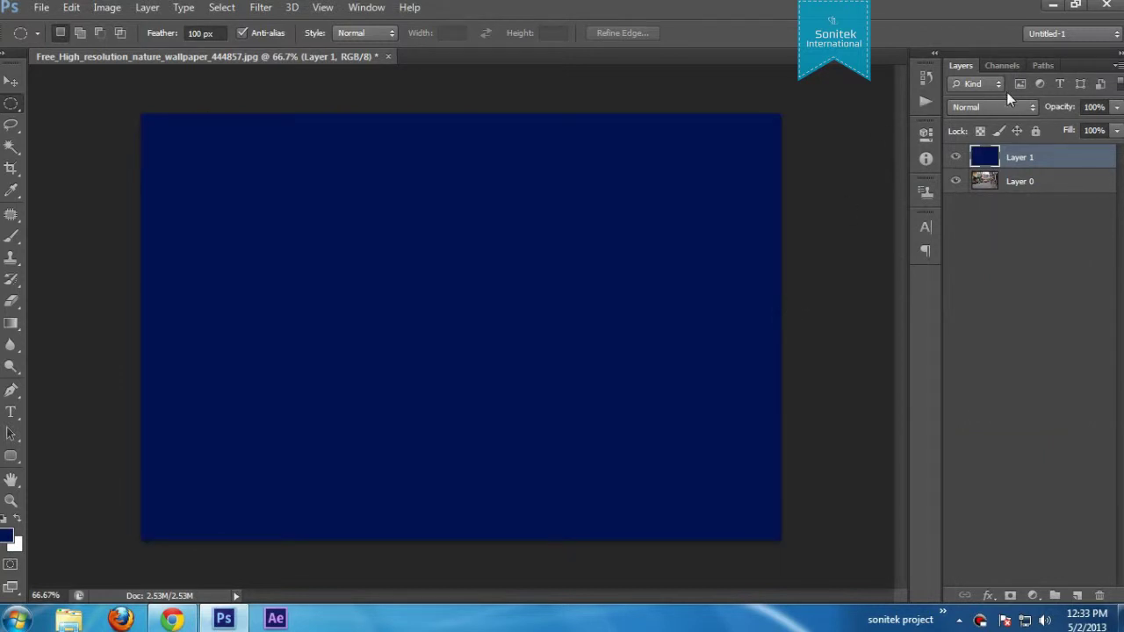
{"action": "left_click", "coordinate": [983, 107]}
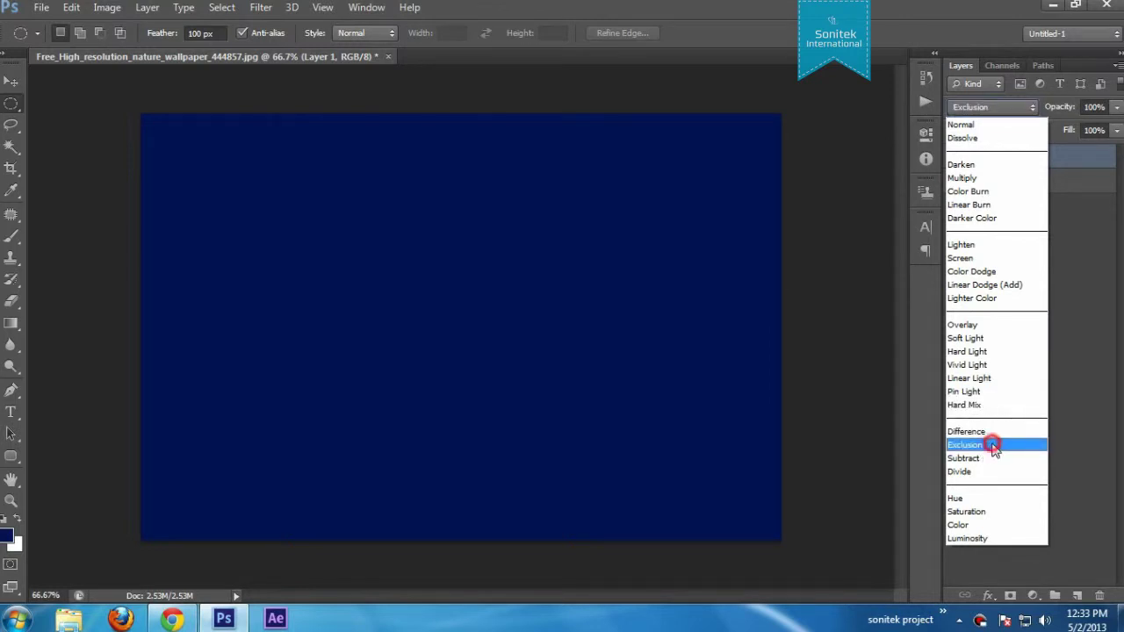
{"action": "left_click", "coordinate": [992, 446]}
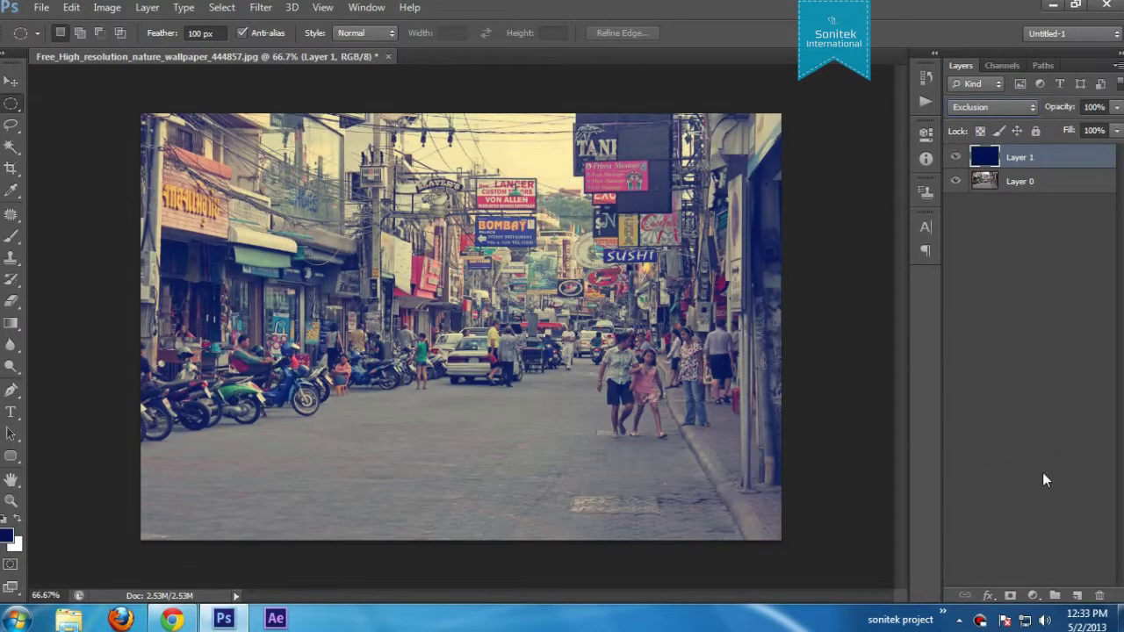
{"action": "left_click", "coordinate": [1076, 596]}
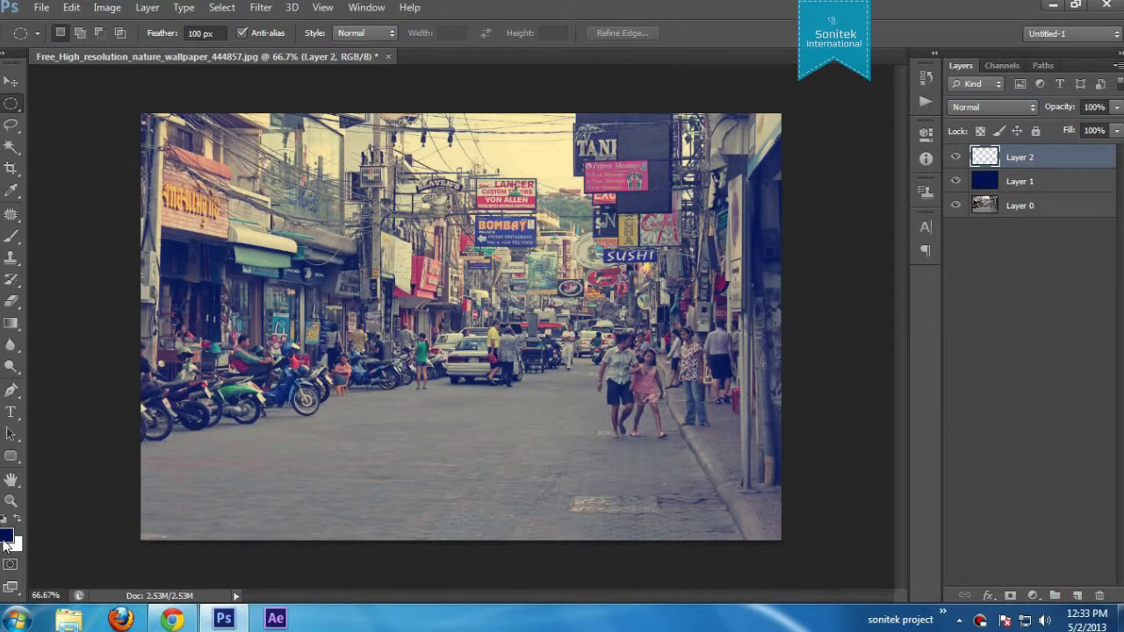
- Set the foreground colour to pale yellow (fcf5ba)
{"action": "left_click", "coordinate": [7, 538]}
{"action": "left_click_drag", "start_coordinate": [998, 388], "coordinate": [997, 378]}
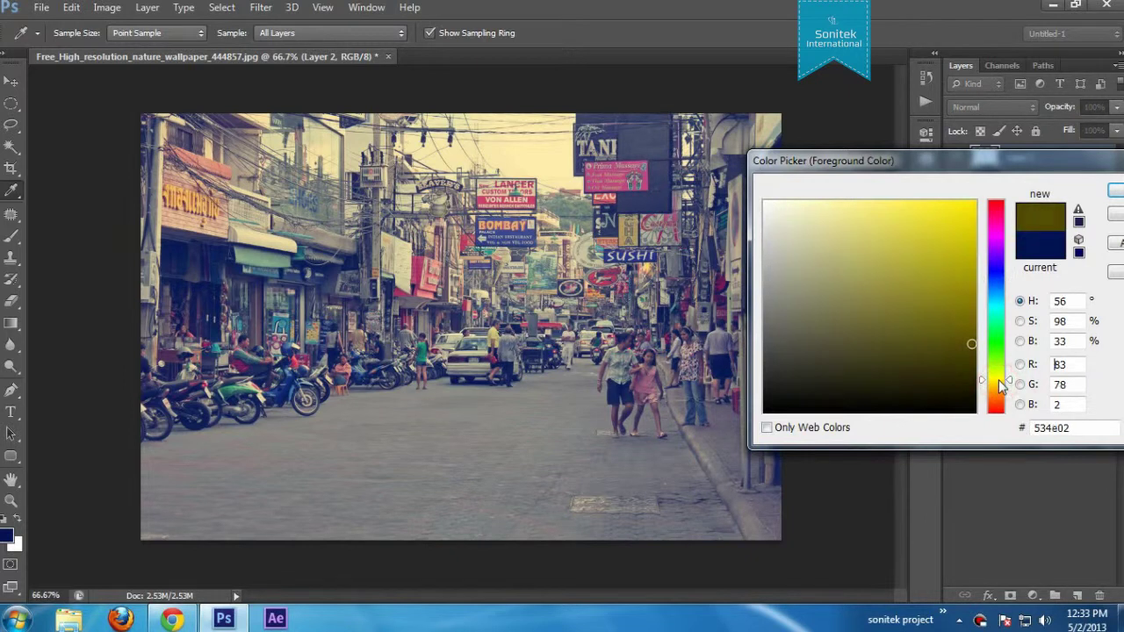
{"action": "left_click_drag", "start_coordinate": [883, 266], "coordinate": [815, 185]}
{"action": "left_click_drag", "start_coordinate": [1001, 379], "coordinate": [1000, 382]}
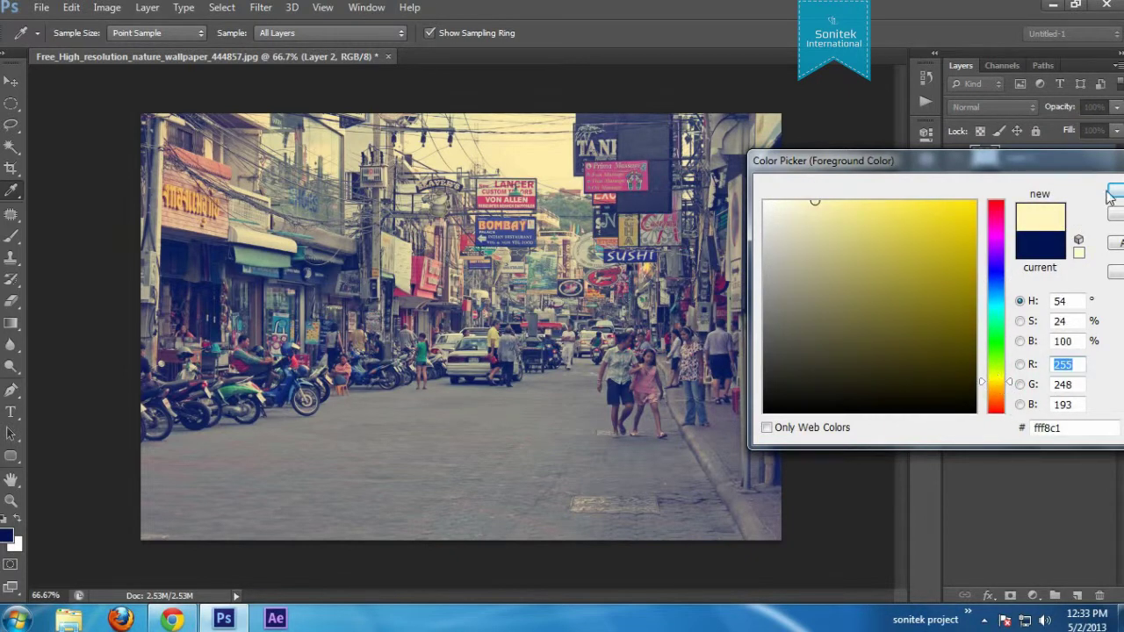
{"action": "left_click_drag", "start_coordinate": [816, 202], "coordinate": [818, 204]}
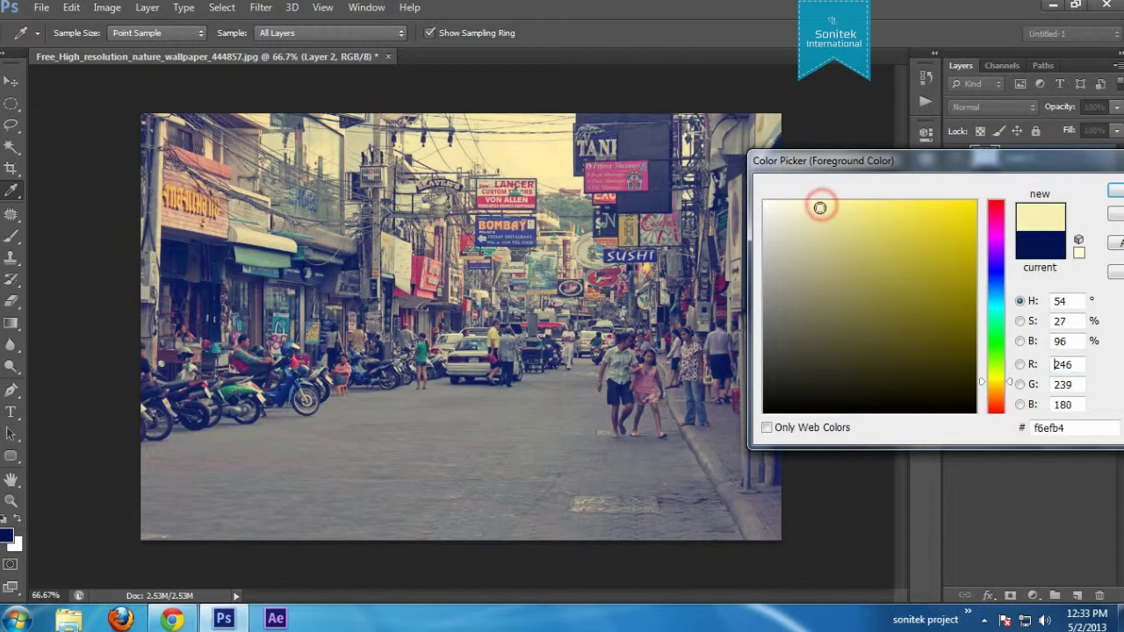
{"action": "left_click", "coordinate": [1114, 189]}
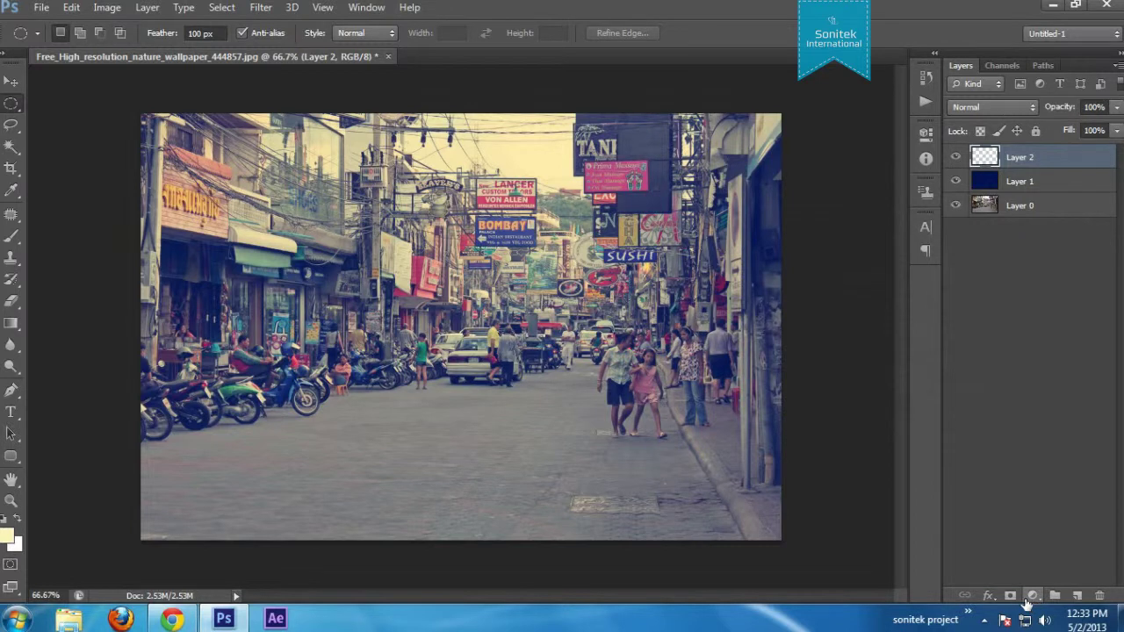
- Fill Layer 2 with the pale yellow and set its blend mode to Multiply
{"action": "key", "text": "alt+BackSpace"}
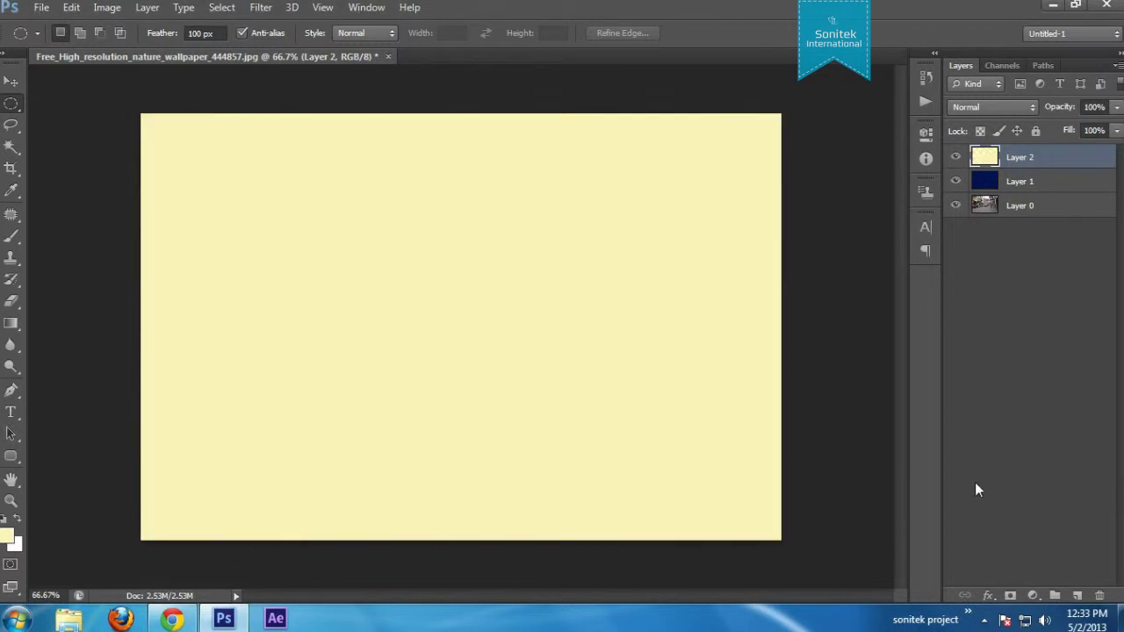
{"action": "left_click", "coordinate": [990, 106]}
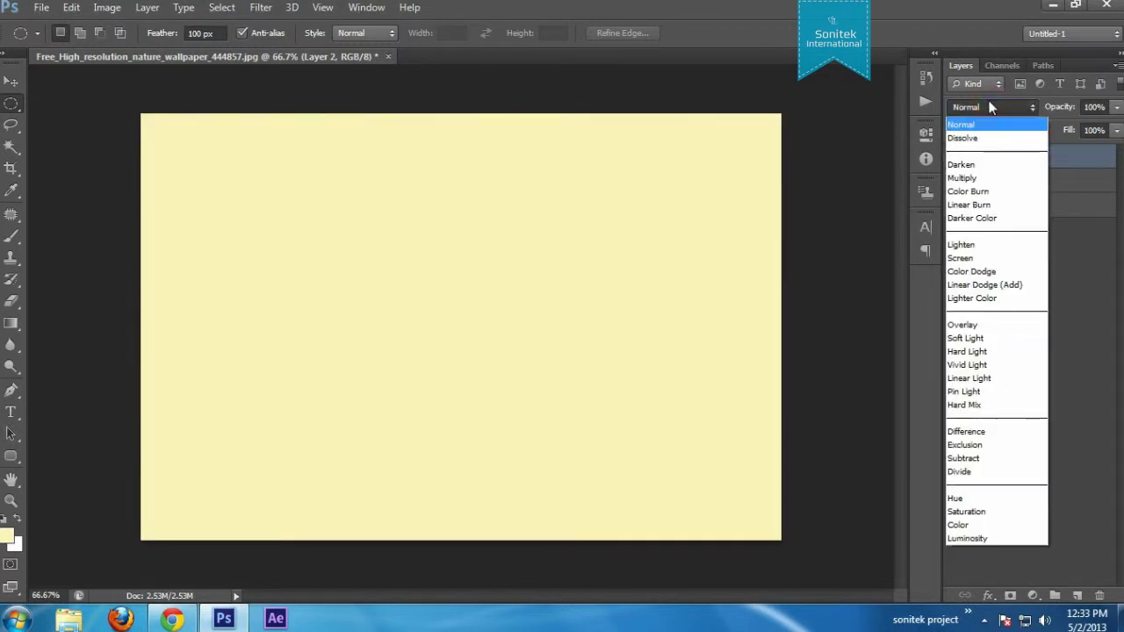
{"action": "left_click", "coordinate": [978, 178]}
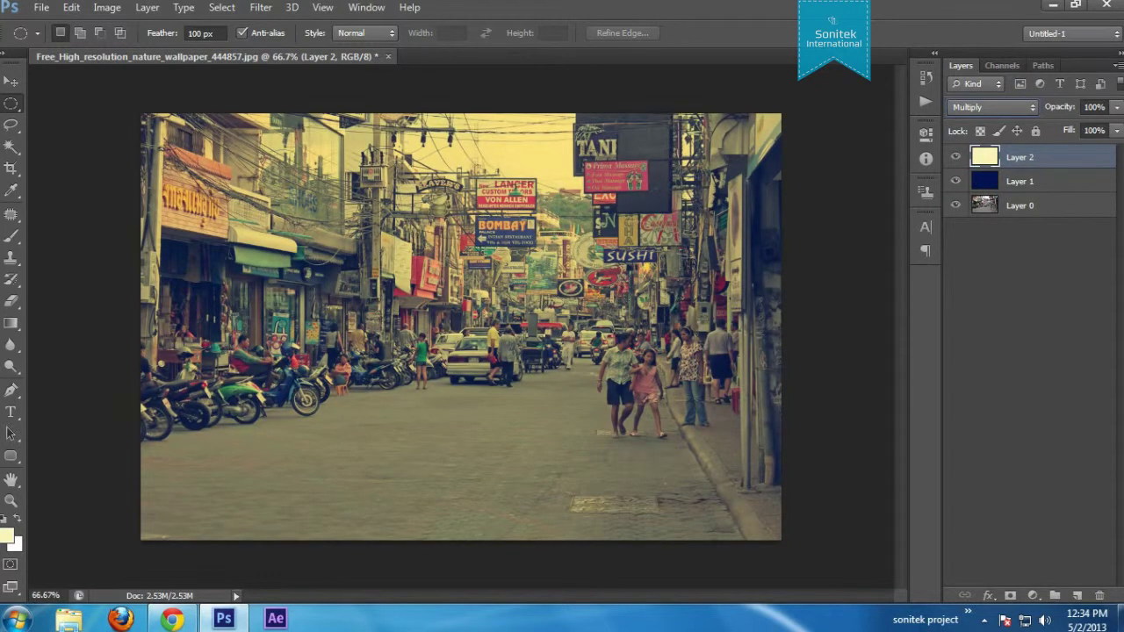
{"action": "left_click", "coordinate": [1049, 300]}
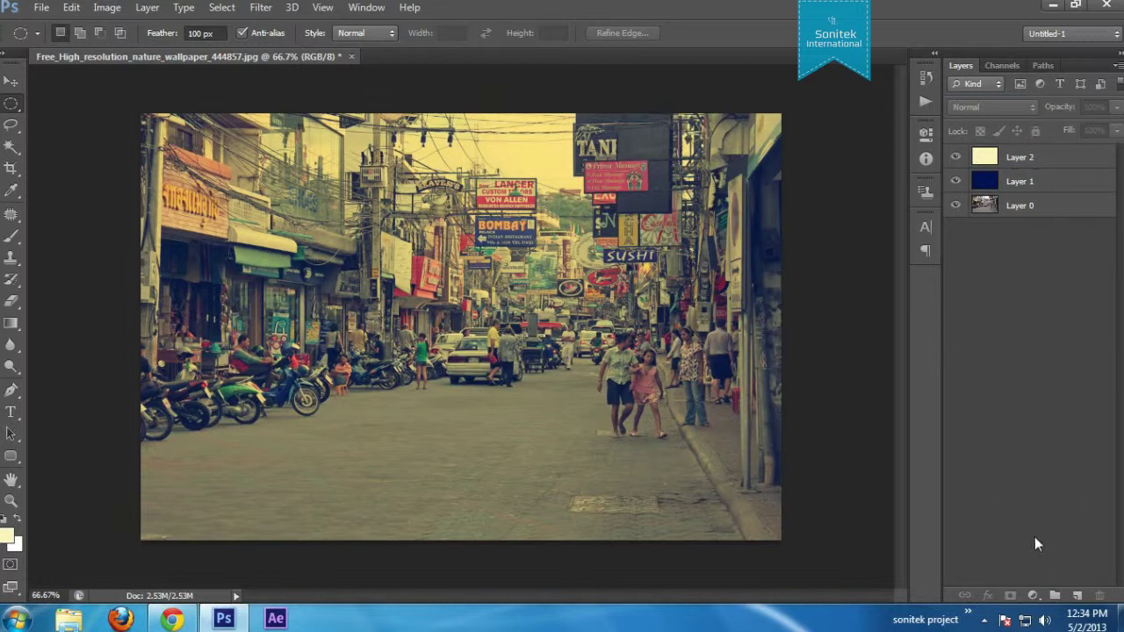
- Add a Brightness/Contrast adjustment layer with Brightness 25 and Contrast 45
{"action": "left_click", "coordinate": [1033, 595]}
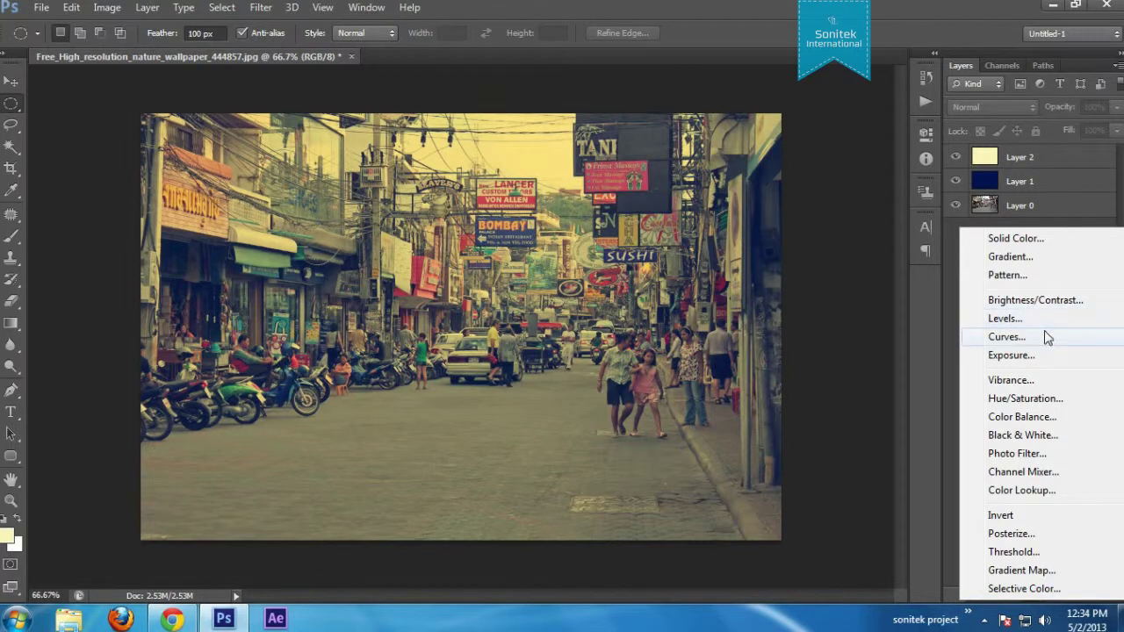
{"action": "left_click", "coordinate": [1035, 300]}
{"action": "left_click_drag", "start_coordinate": [815, 255], "coordinate": [822, 257]}
{"action": "left_click", "coordinate": [869, 199]}
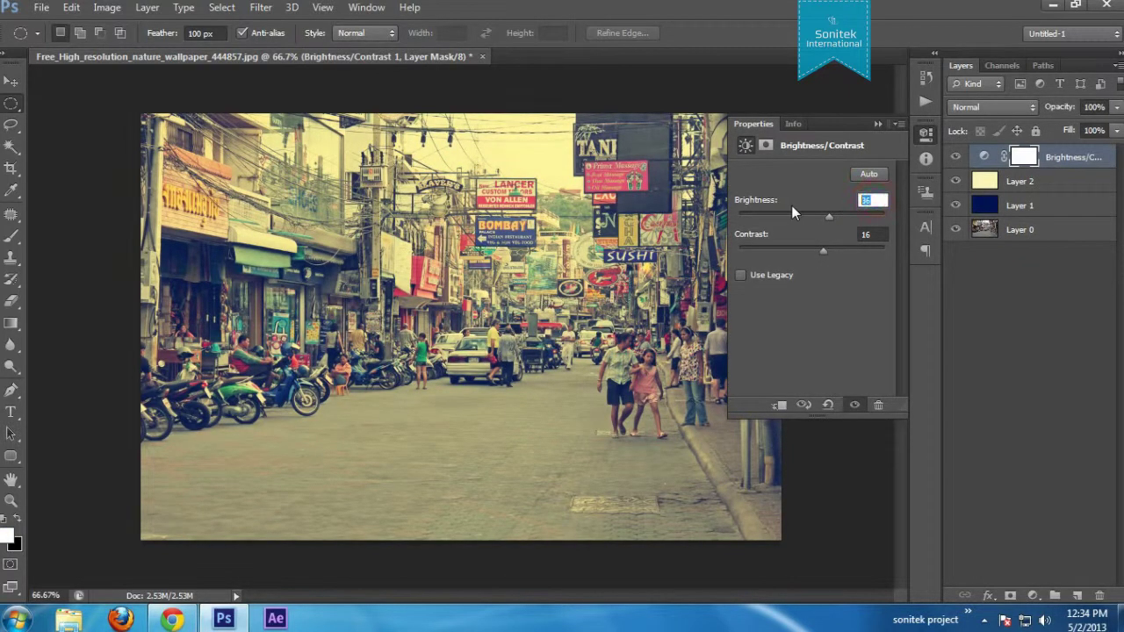
{"action": "type", "text": "25"}
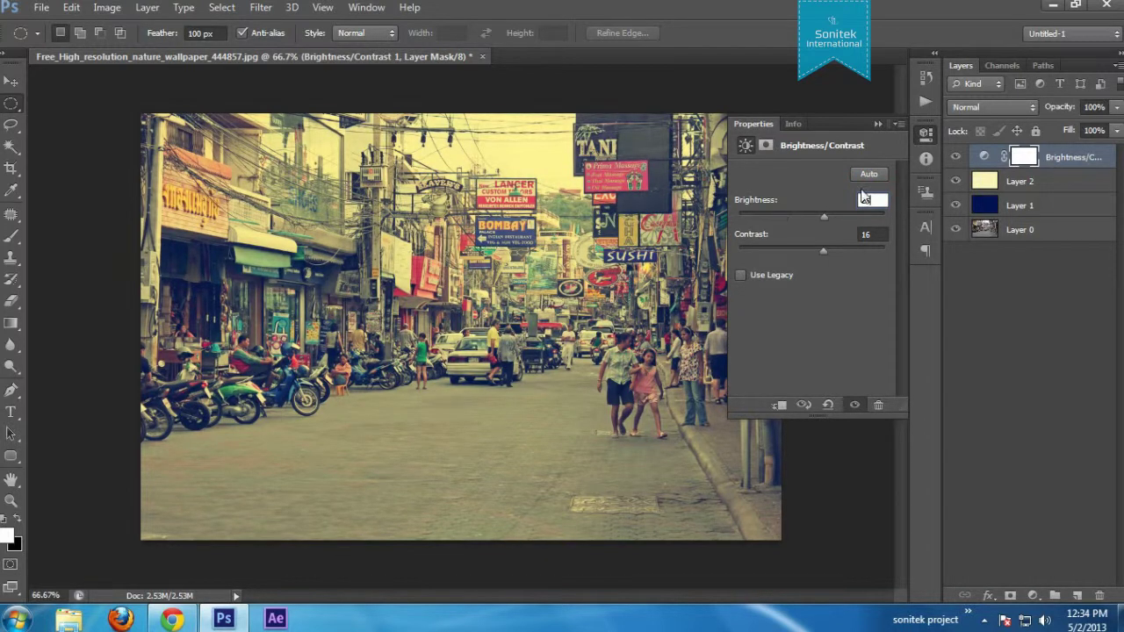
{"action": "key", "text": "Tab"}
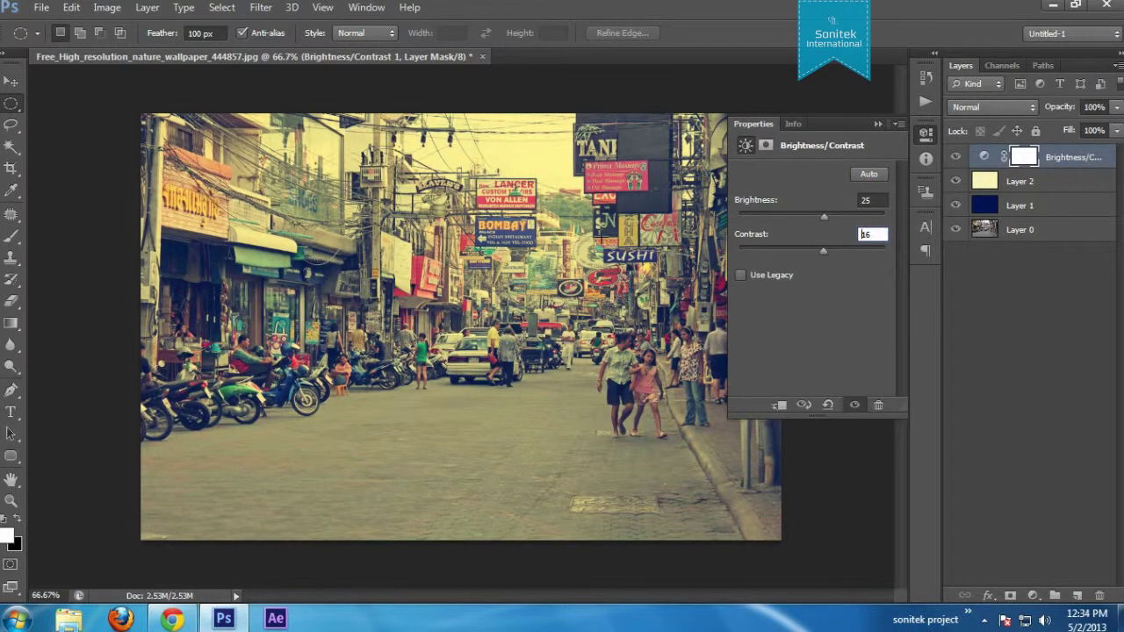
{"action": "type", "text": "45"}
{"action": "left_click", "coordinate": [878, 126]}
{"action": "left_click", "coordinate": [1011, 336]}
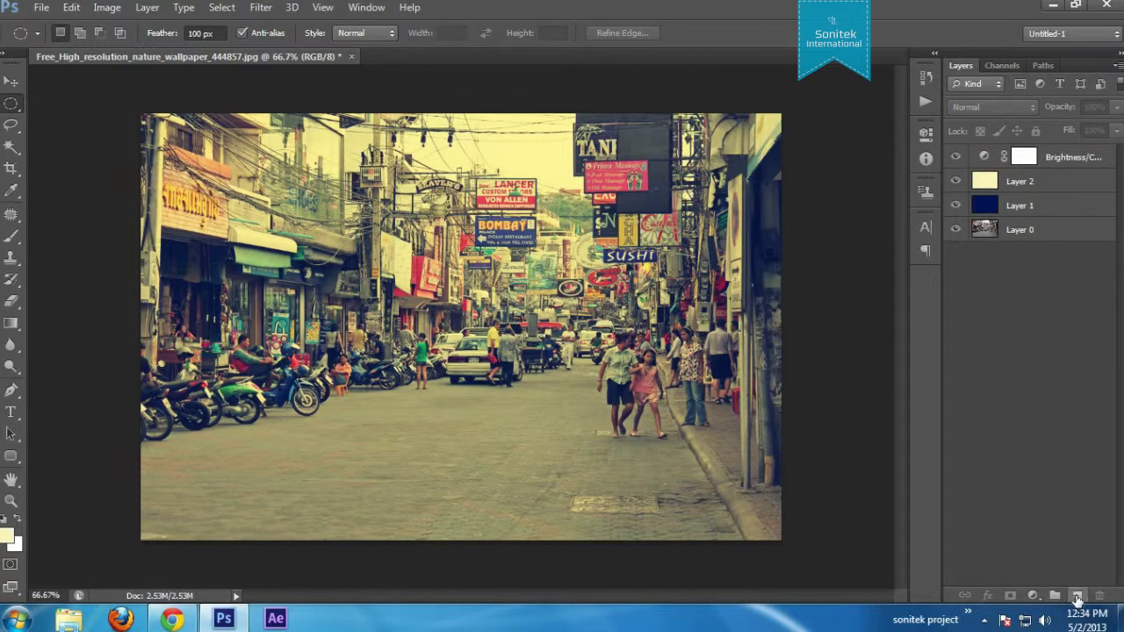
- Add a Gradient Fill layer and make the gradient's starting stop bright orange
{"action": "left_click", "coordinate": [1033, 595]}
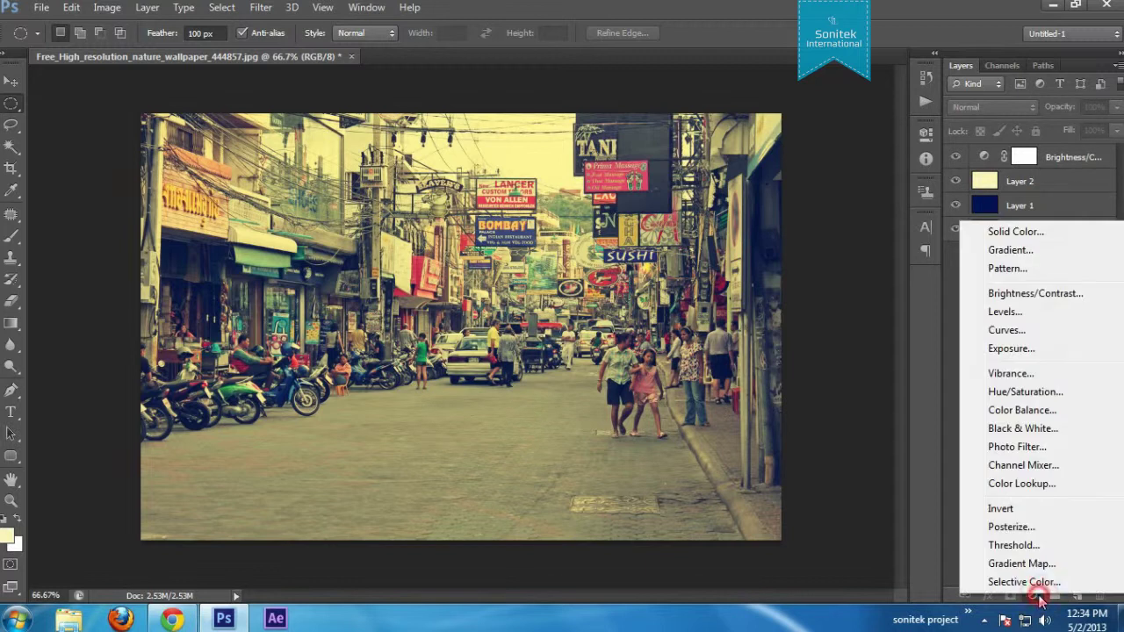
{"action": "left_click", "coordinate": [1009, 250]}
{"action": "left_click", "coordinate": [755, 262]}
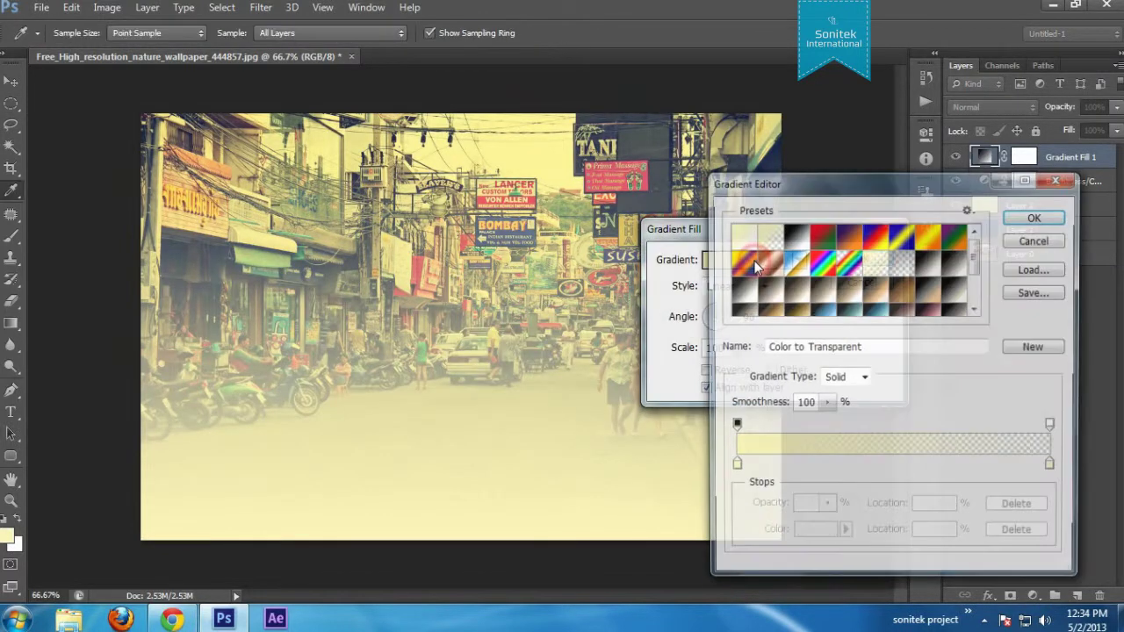
{"action": "left_click", "coordinate": [735, 466]}
{"action": "double_click", "coordinate": [735, 466]}
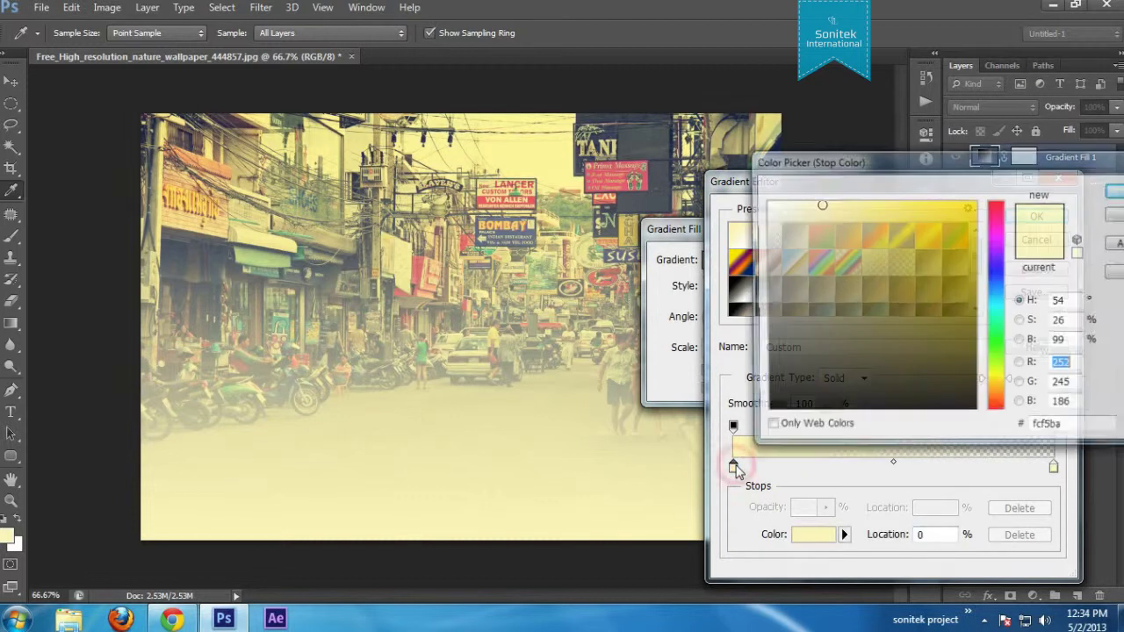
{"action": "left_click_drag", "start_coordinate": [997, 381], "coordinate": [1003, 395]}
{"action": "left_click_drag", "start_coordinate": [948, 212], "coordinate": [975, 201]}
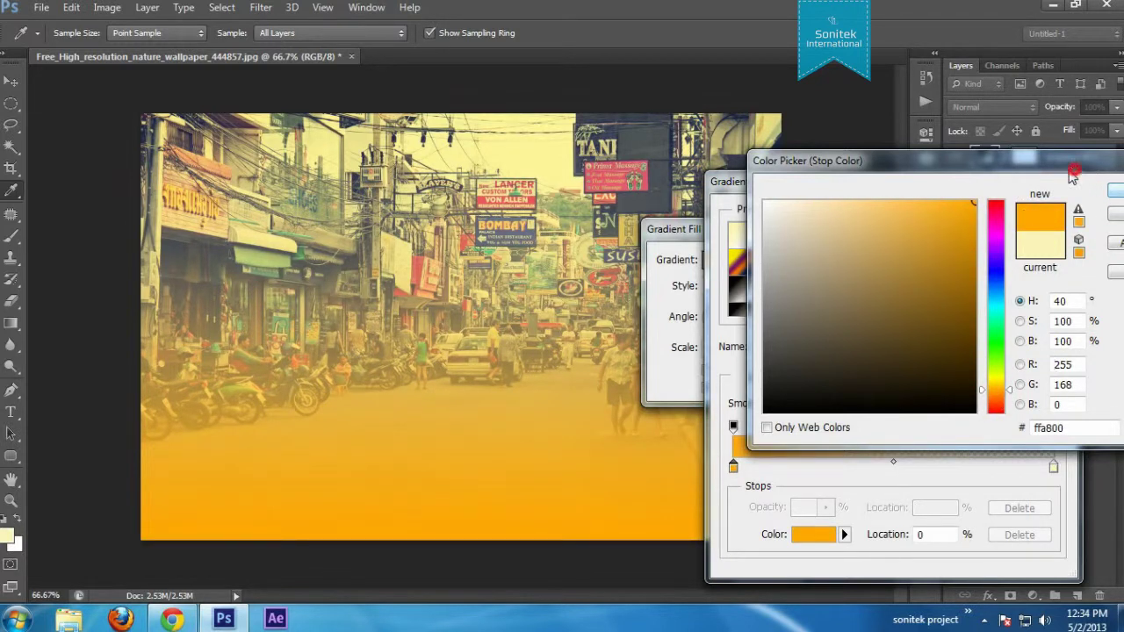
{"action": "left_click_drag", "start_coordinate": [1071, 163], "coordinate": [959, 171]}
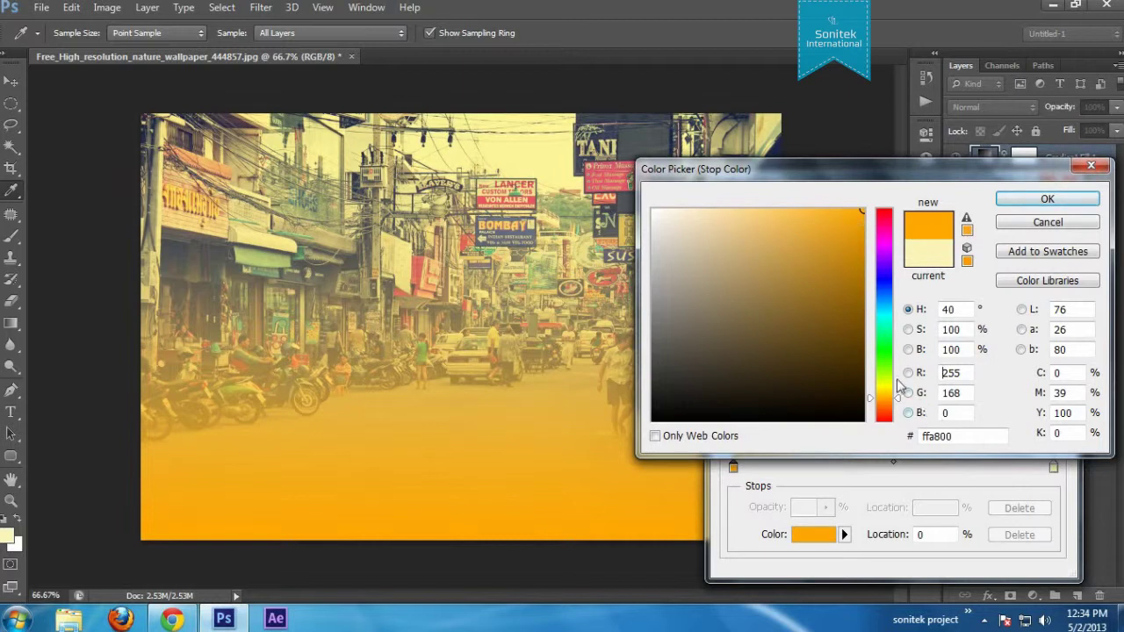
{"action": "left_click_drag", "start_coordinate": [898, 401], "coordinate": [904, 399]}
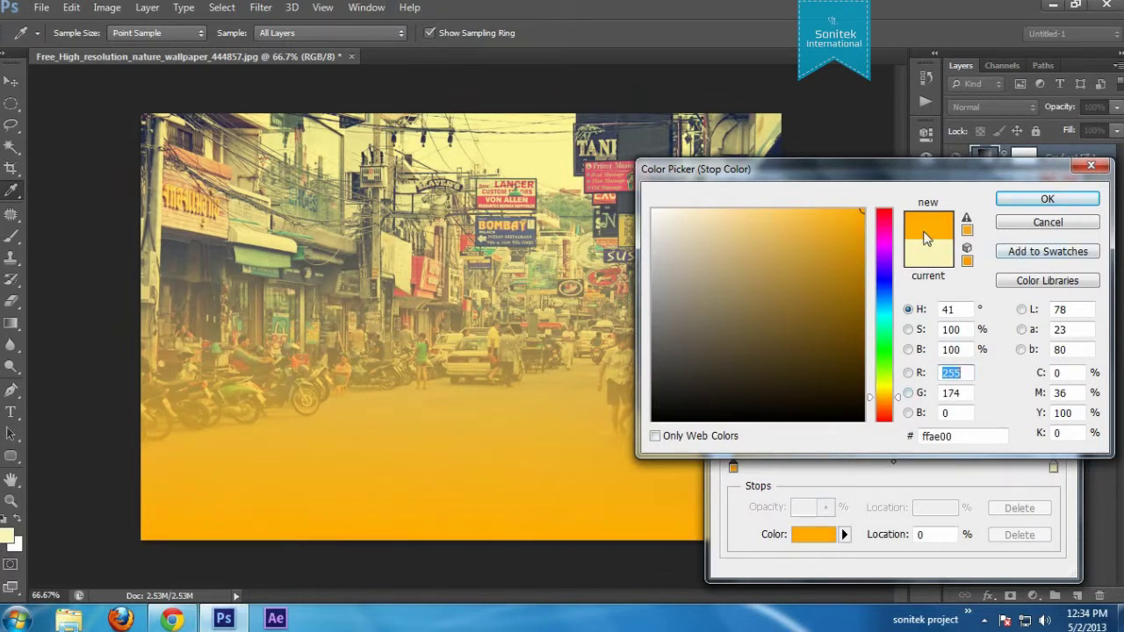
{"action": "left_click", "coordinate": [1083, 198]}
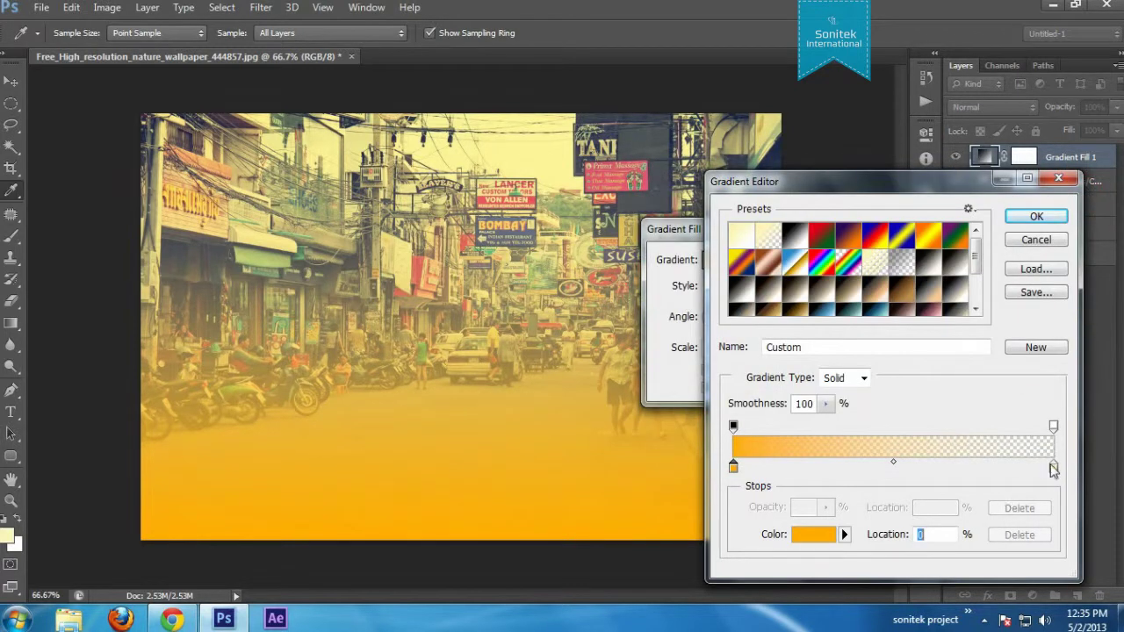
- Make the gradient's ending stop white and accept the orange-to-white gradient
{"action": "left_click", "coordinate": [1054, 467]}
{"action": "double_click", "coordinate": [1053, 468]}
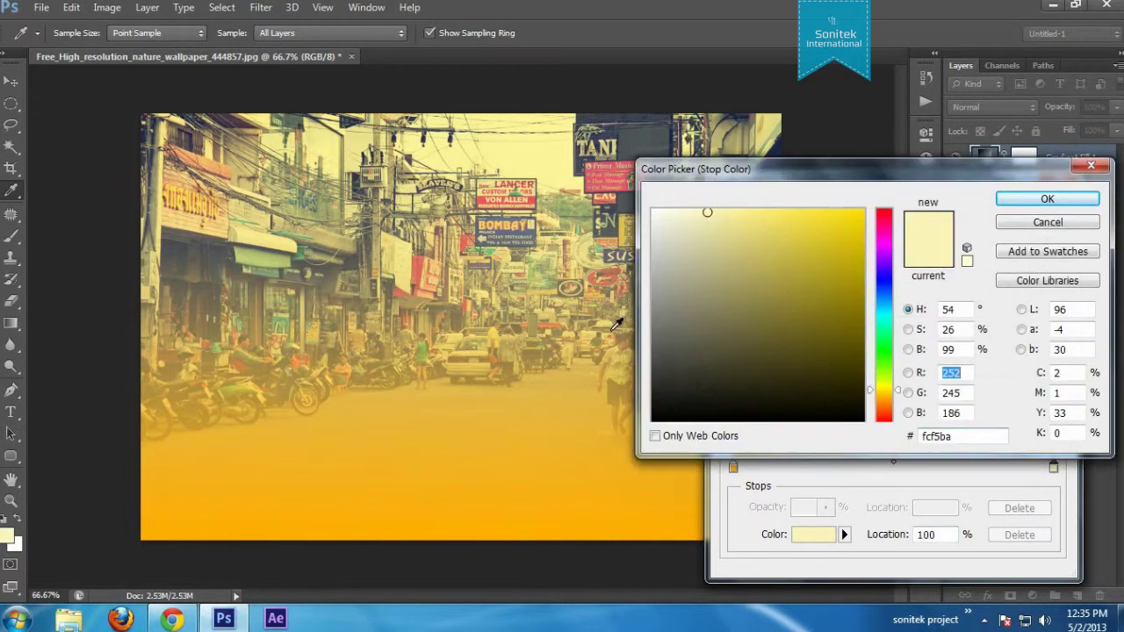
{"action": "left_click_drag", "start_coordinate": [716, 370], "coordinate": [655, 211]}
{"action": "left_click", "coordinate": [1045, 201]}
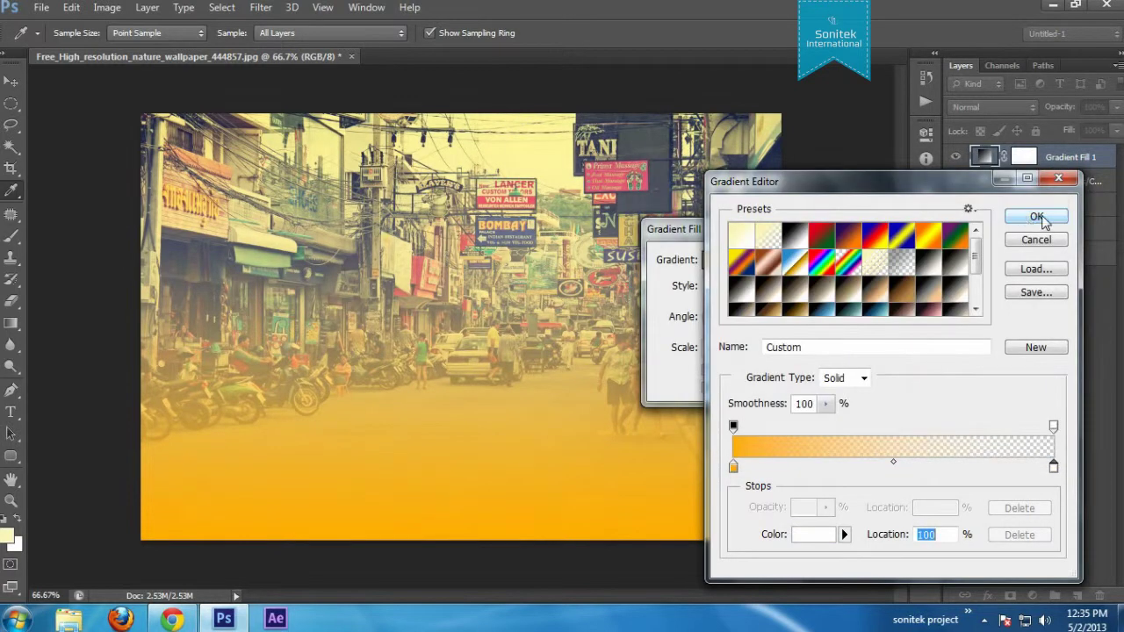
{"action": "left_click", "coordinate": [1037, 217]}
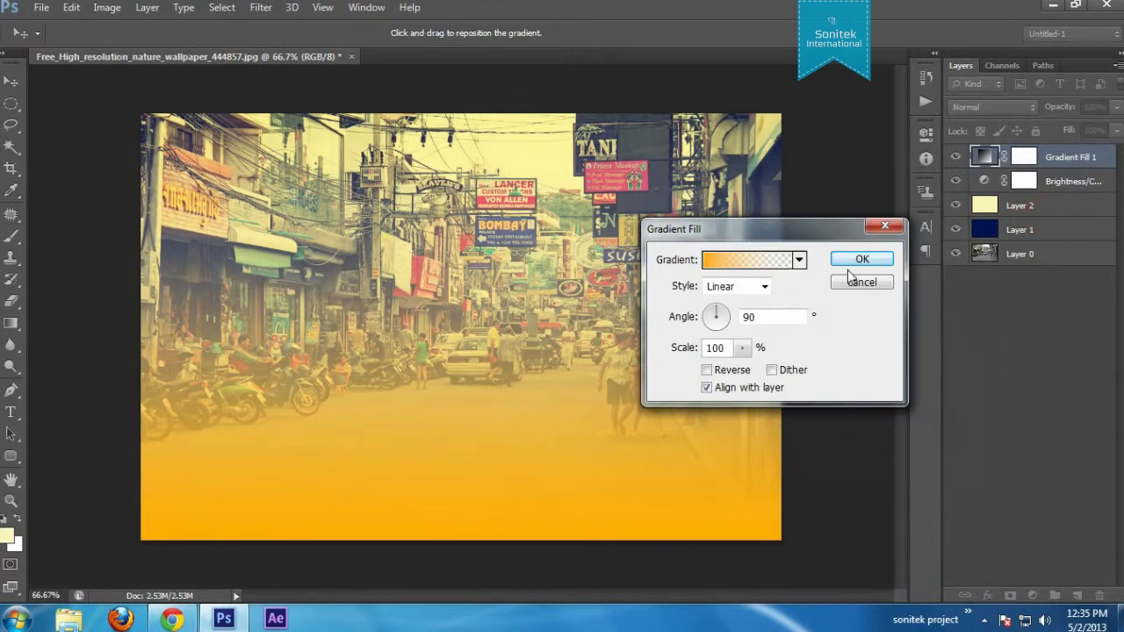
- Set the gradient angle to 33.69° and commit Gradient Fill 1
{"action": "left_click_drag", "start_coordinate": [723, 318], "coordinate": [728, 318]}
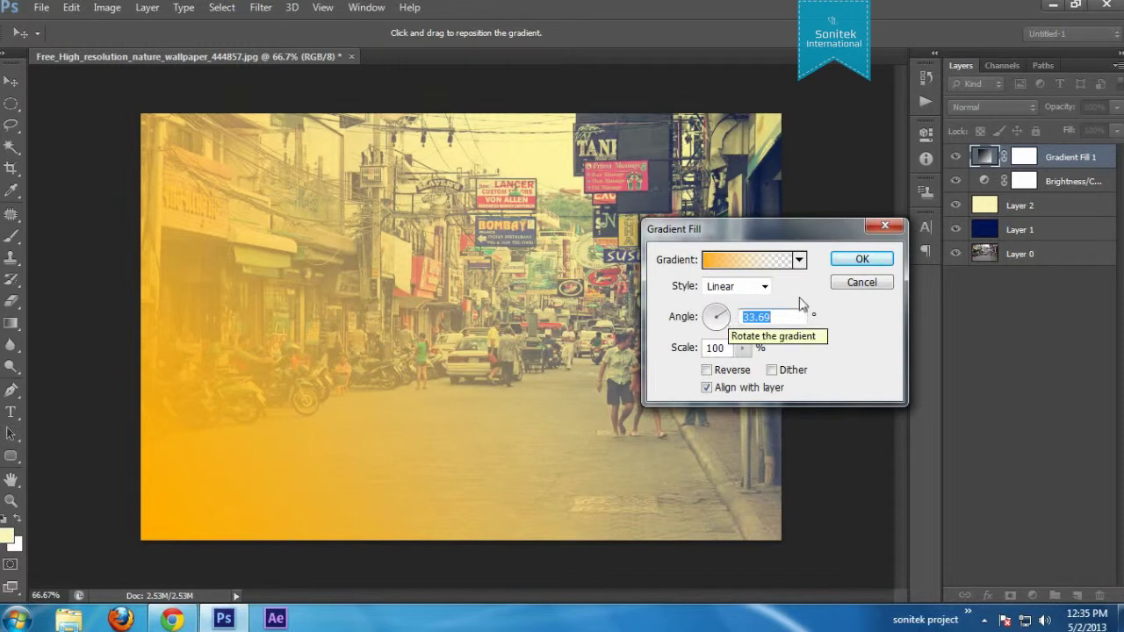
{"action": "left_click", "coordinate": [878, 258]}
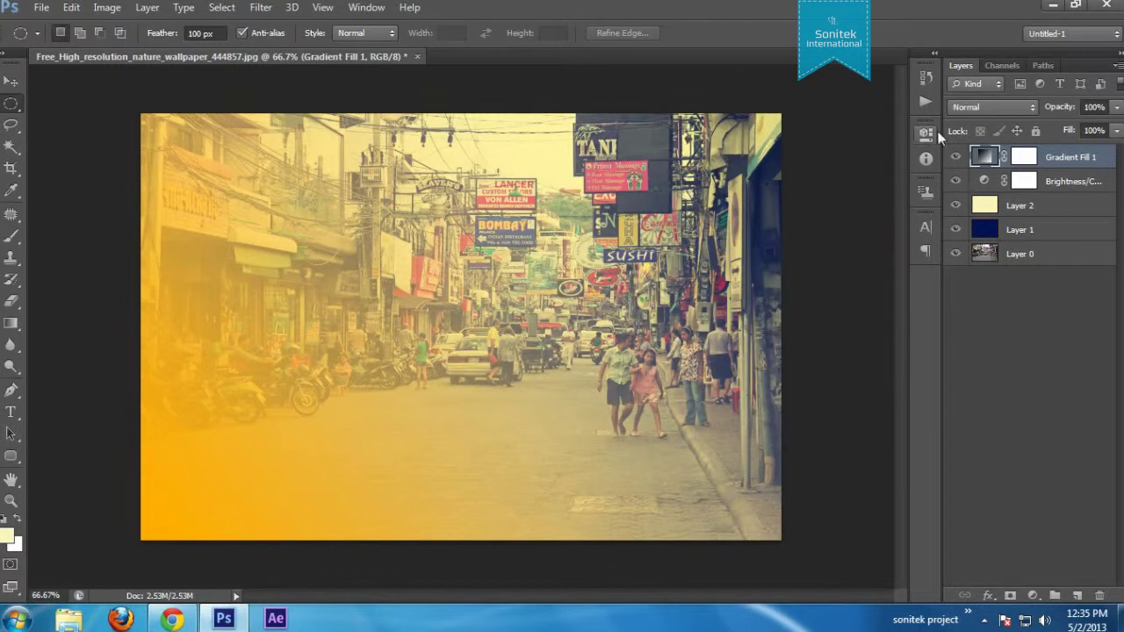
{"action": "left_click", "coordinate": [1031, 347]}
{"action": "left_click", "coordinate": [1049, 158]}
- Set Gradient Fill 1 to Screen blending, then add and undo an empty layer
{"action": "left_click", "coordinate": [1001, 107]}
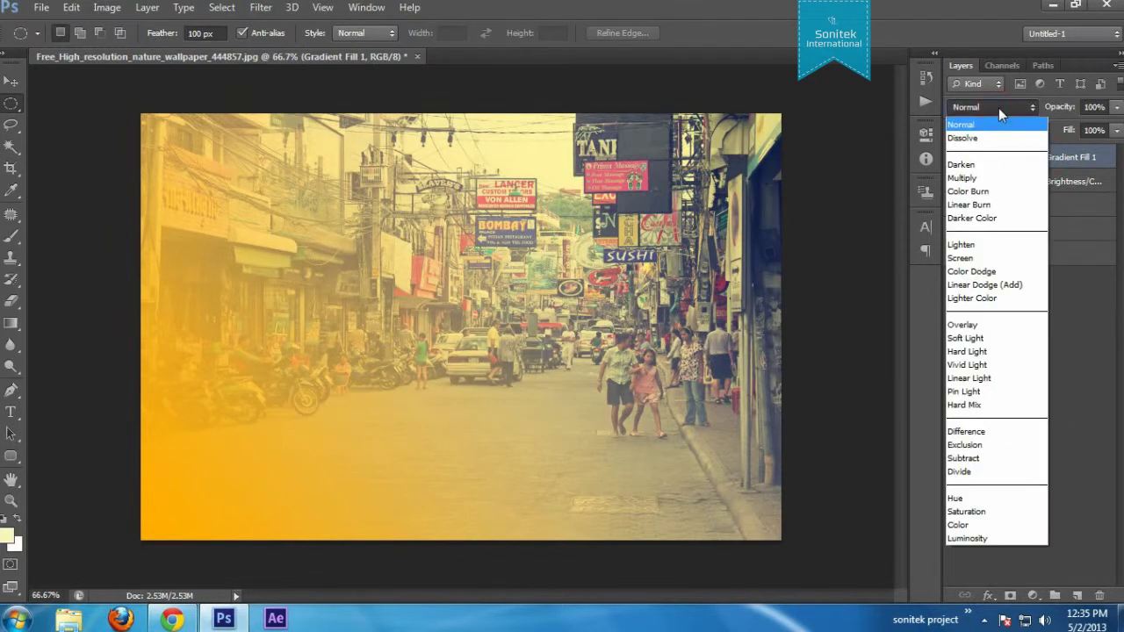
{"action": "left_click", "coordinate": [992, 258]}
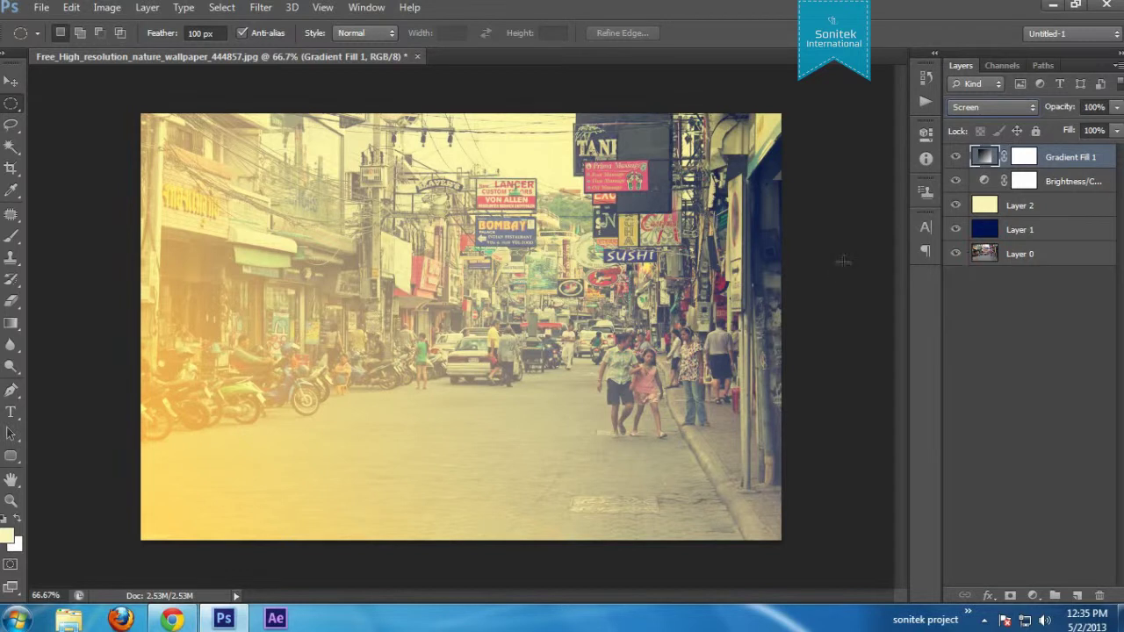
{"action": "left_click", "coordinate": [994, 109]}
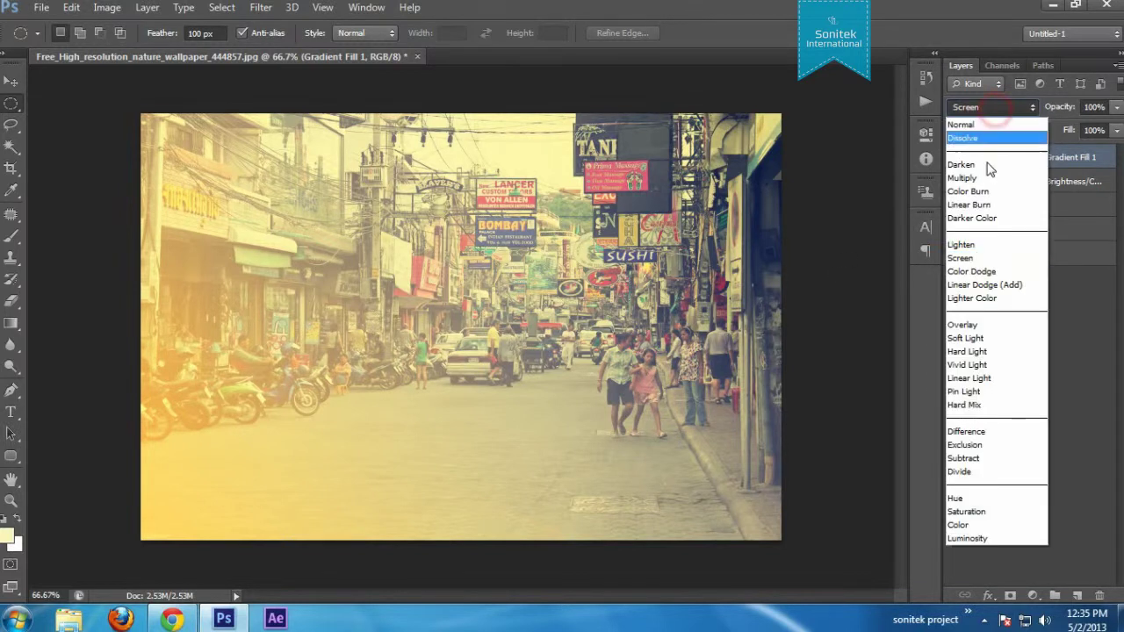
{"action": "left_click", "coordinate": [978, 256]}
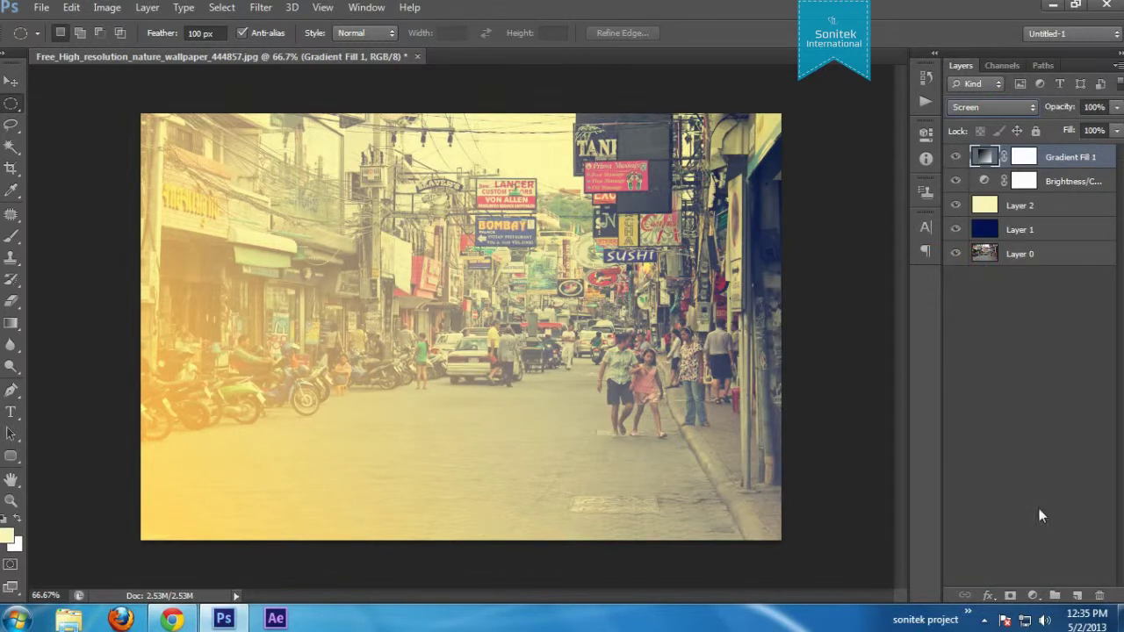
{"action": "left_click", "coordinate": [1076, 596]}
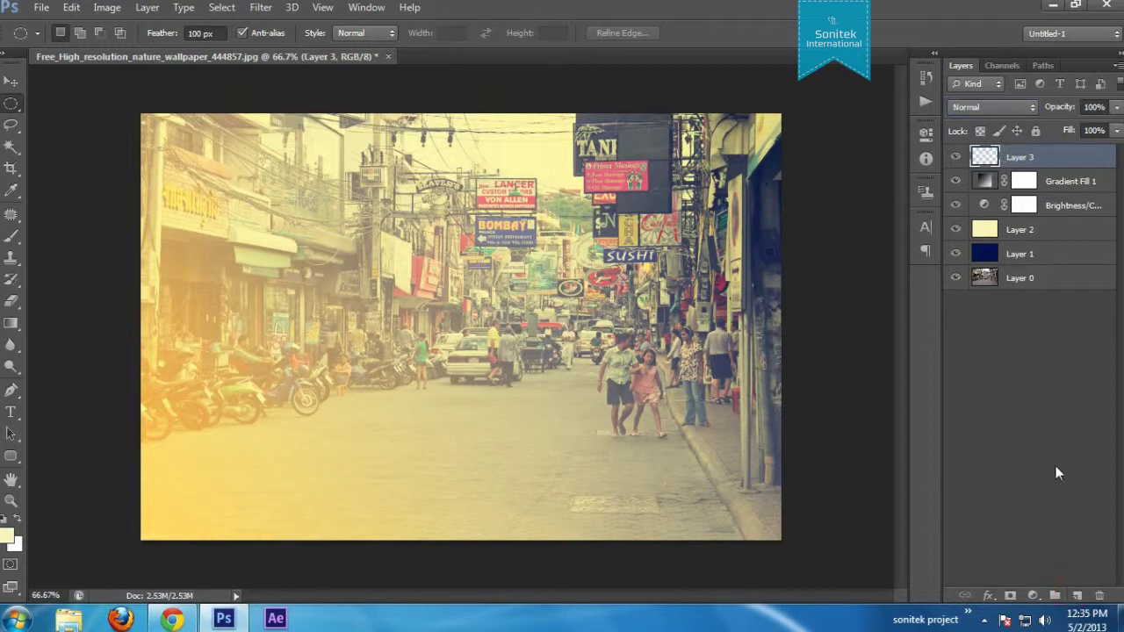
{"action": "key", "text": "ctrl+z"}
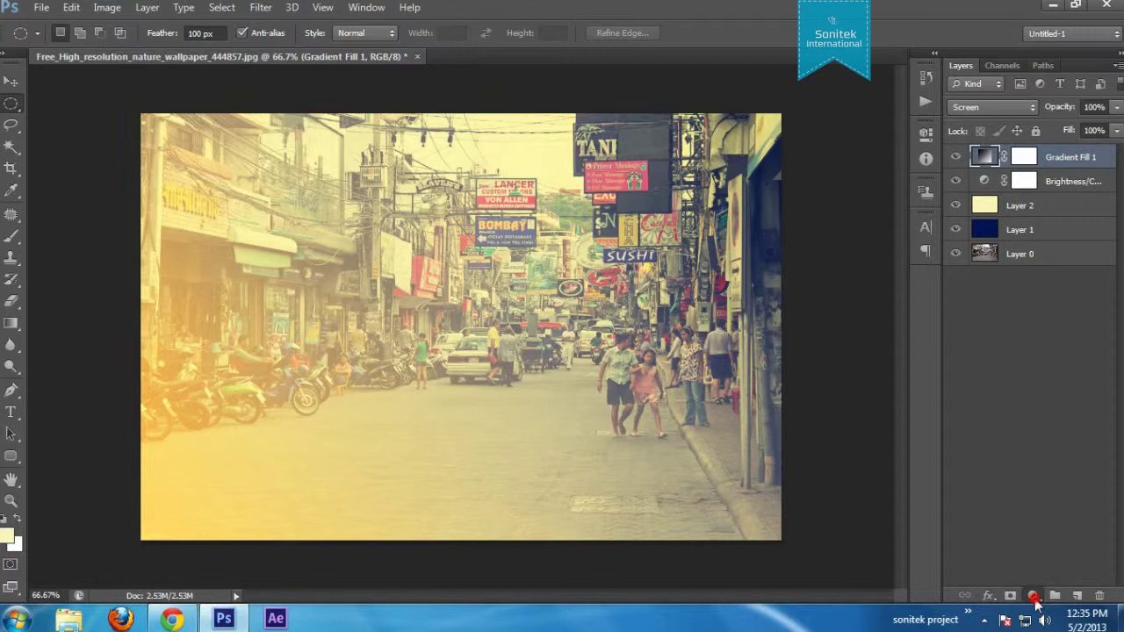
- Add a Solid Color fill layer in dark blue
{"action": "left_click", "coordinate": [1032, 596]}
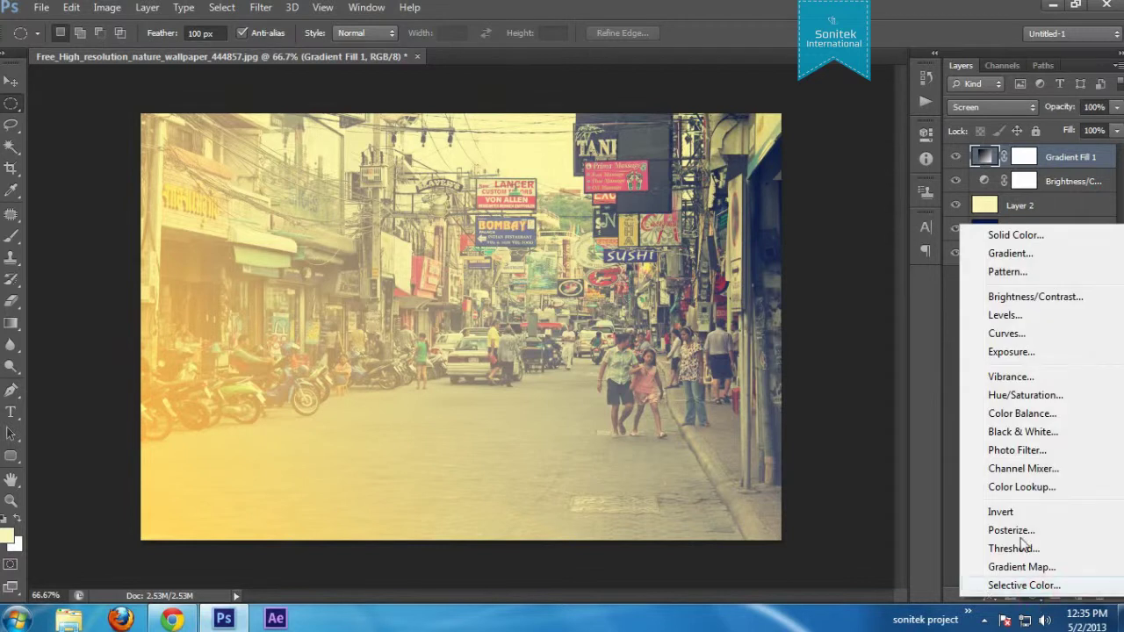
{"action": "left_click", "coordinate": [1016, 239]}
{"action": "left_click_drag", "start_coordinate": [887, 336], "coordinate": [885, 294]}
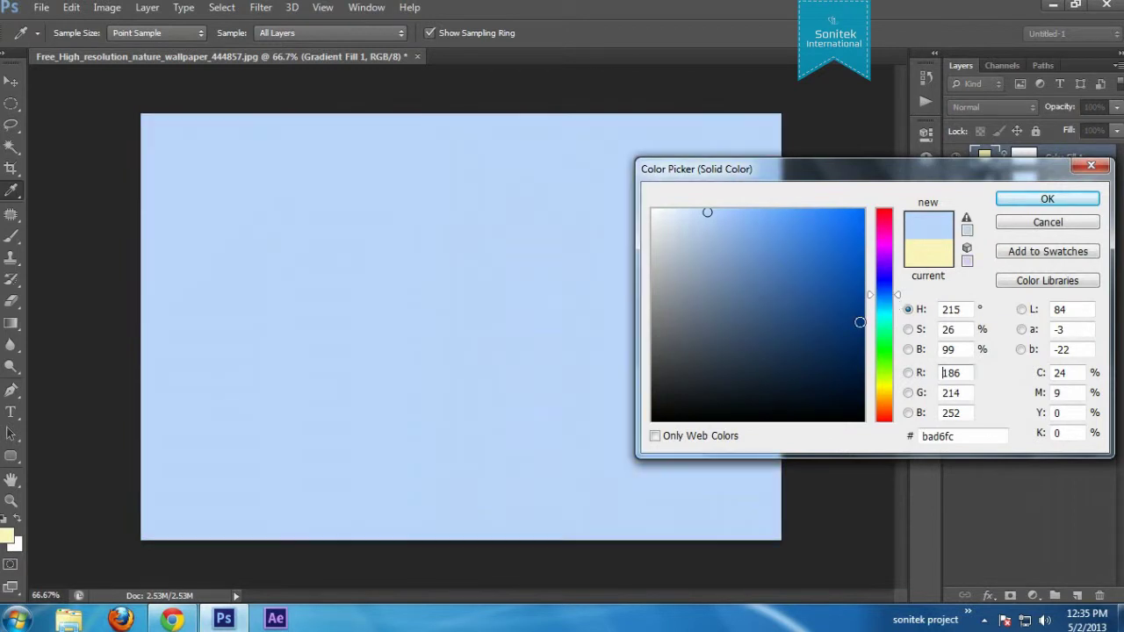
{"action": "left_click", "coordinate": [860, 322]}
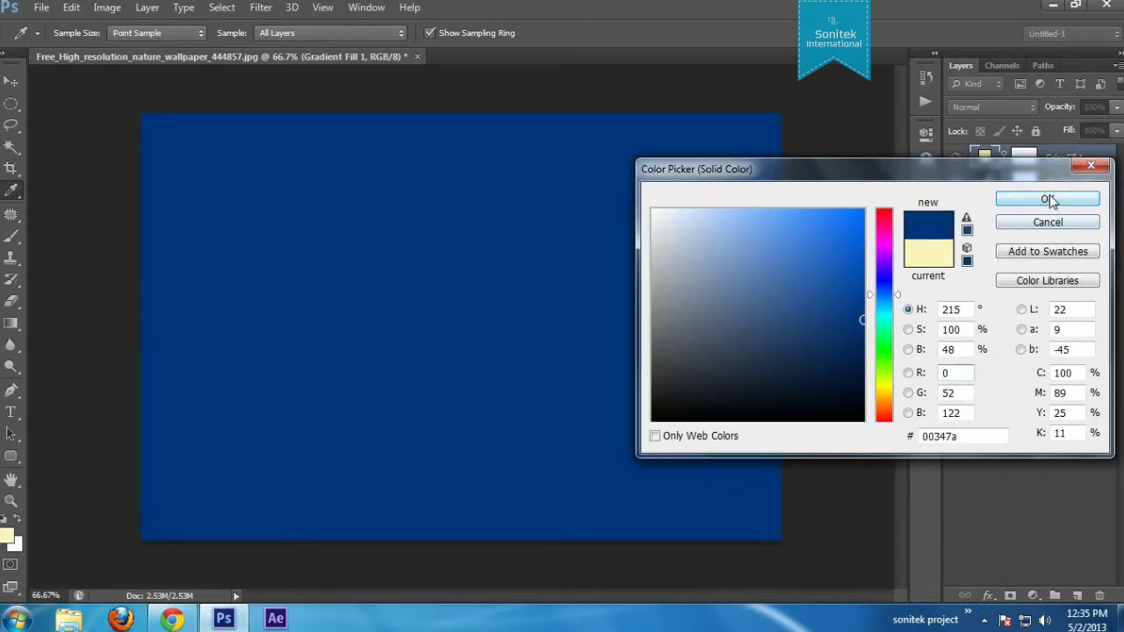
{"action": "left_click", "coordinate": [1048, 200]}
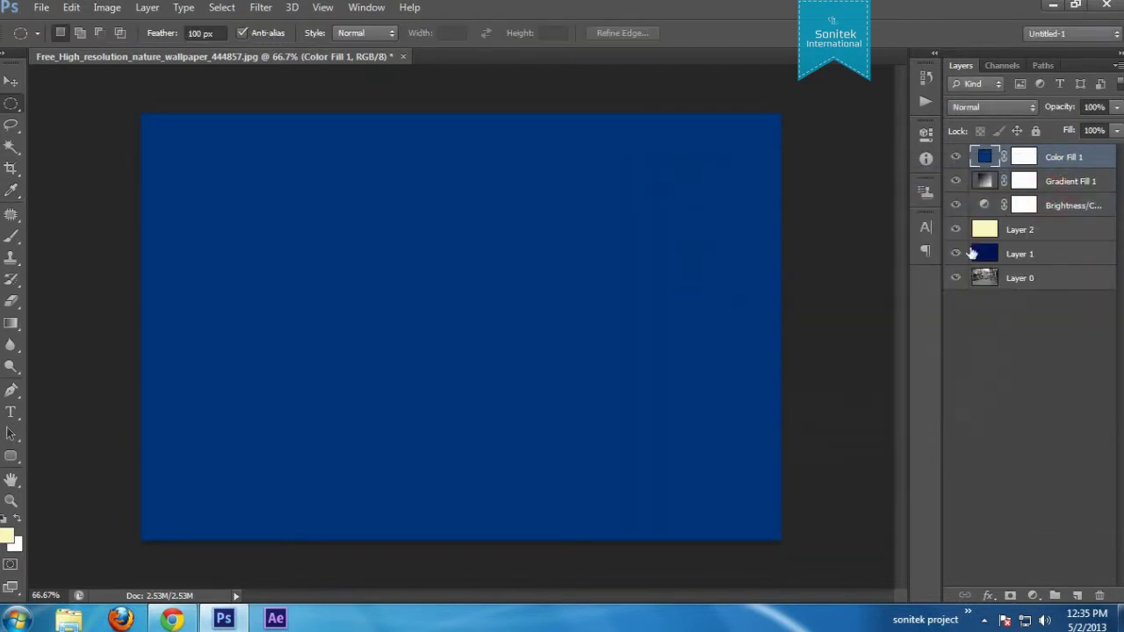
- Refine Color Fill 1's colour to deep navy 011e5f
{"action": "double_click", "coordinate": [986, 160]}
{"action": "left_click_drag", "start_coordinate": [883, 336], "coordinate": [889, 287]}
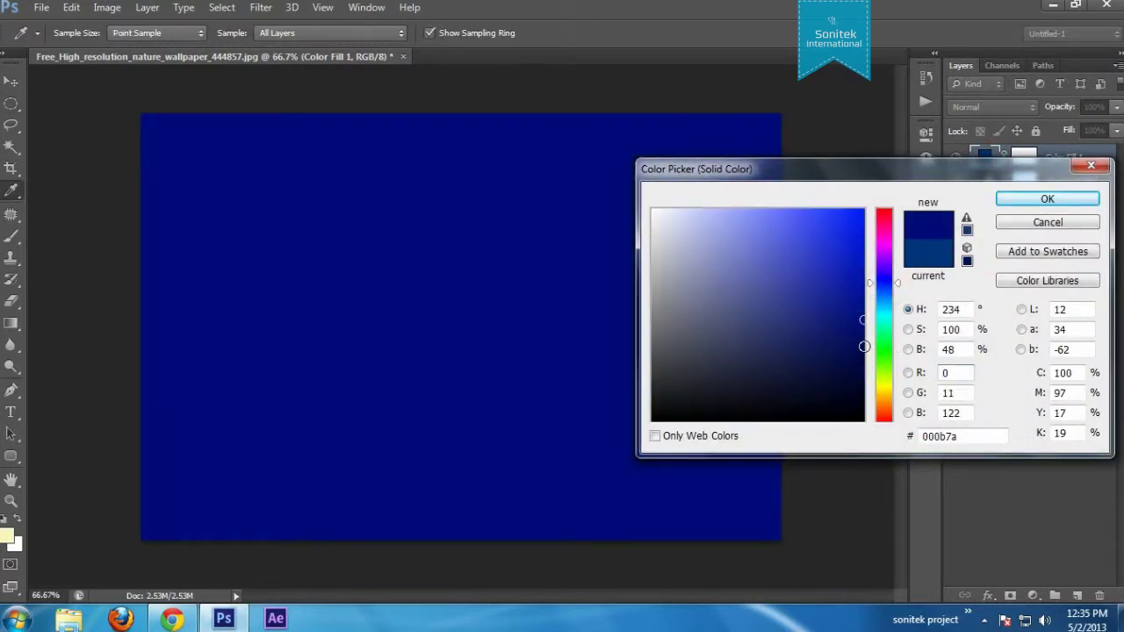
{"action": "left_click_drag", "start_coordinate": [866, 343], "coordinate": [864, 338]}
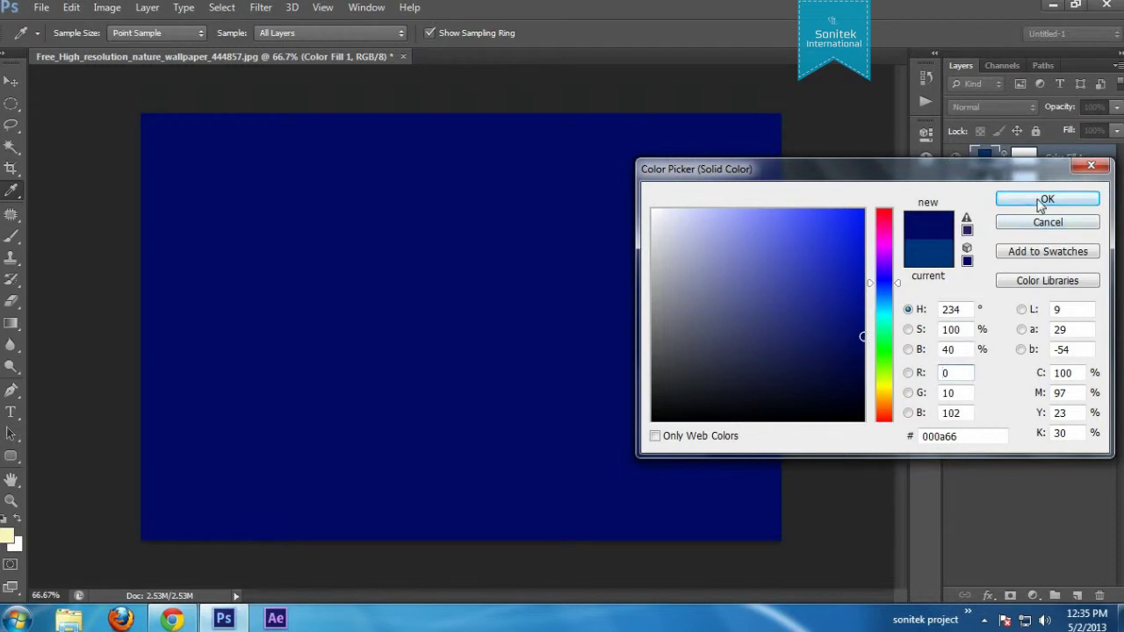
{"action": "left_click_drag", "start_coordinate": [885, 301], "coordinate": [890, 290]}
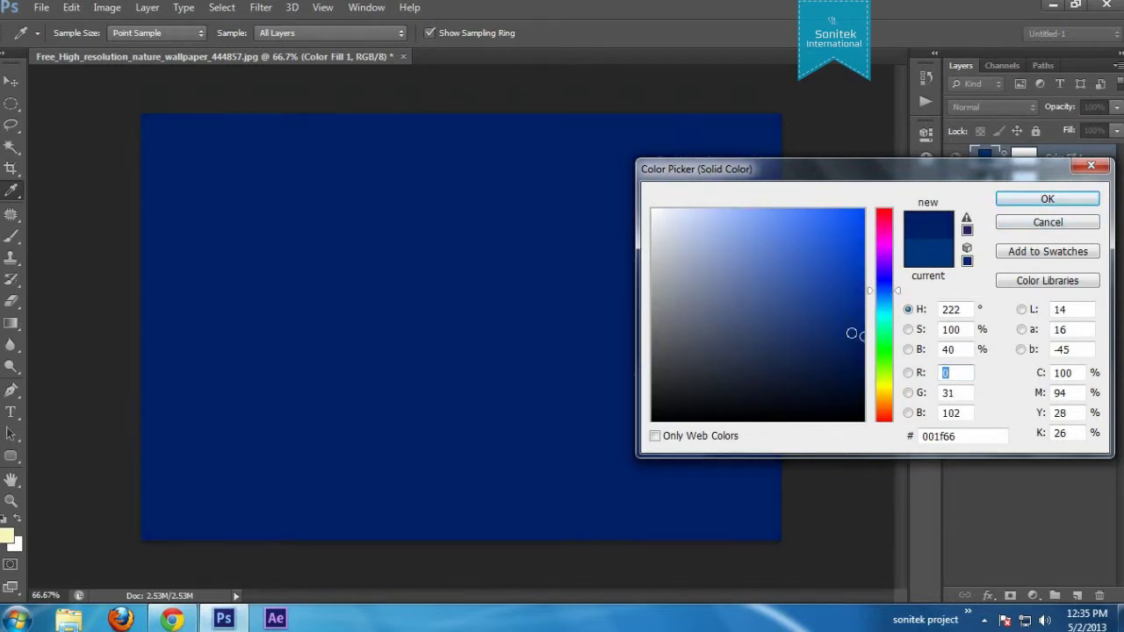
{"action": "left_click_drag", "start_coordinate": [853, 356], "coordinate": [859, 351]}
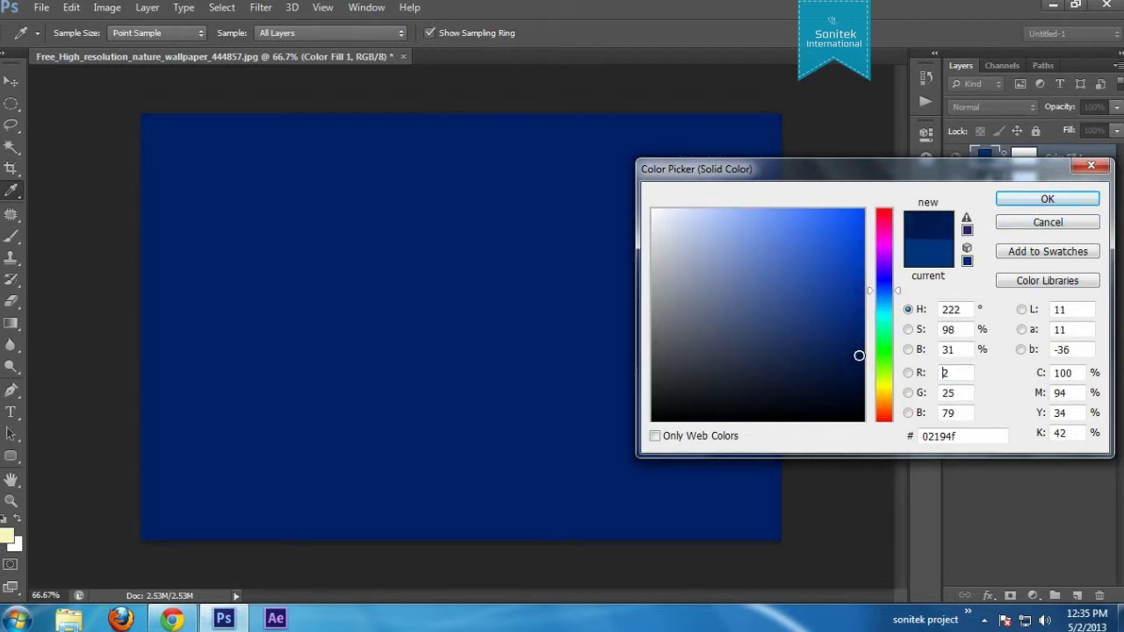
{"action": "left_click", "coordinate": [860, 342]}
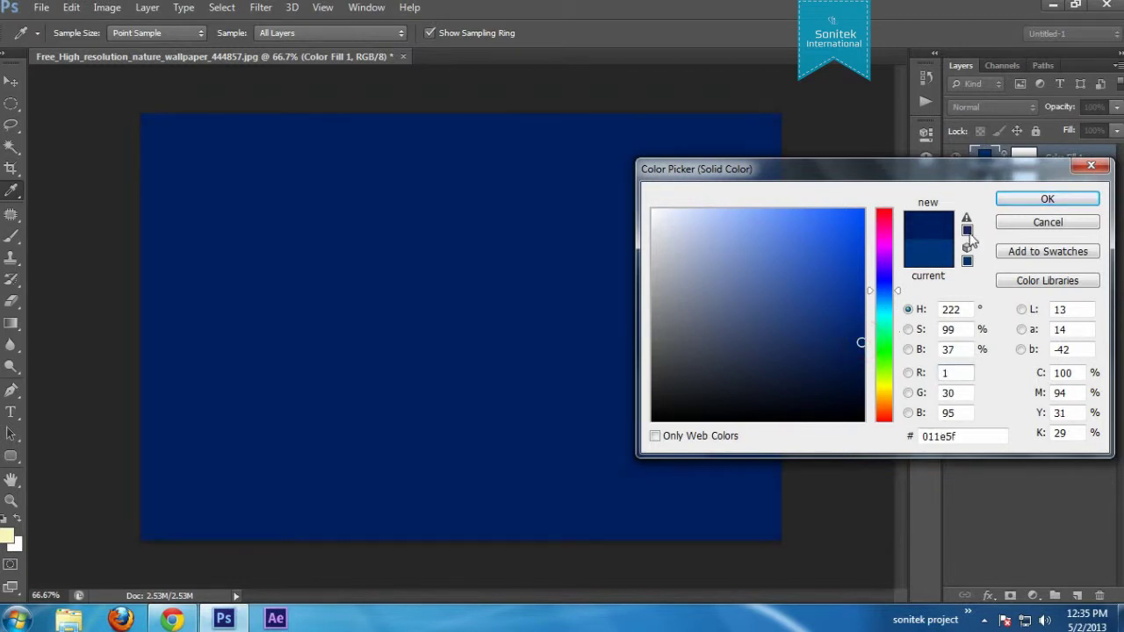
{"action": "left_click", "coordinate": [1043, 199]}
- Delete the layer mask from Color Fill 1
{"action": "left_click", "coordinate": [1024, 158]}
{"action": "right_click", "coordinate": [1024, 163]}
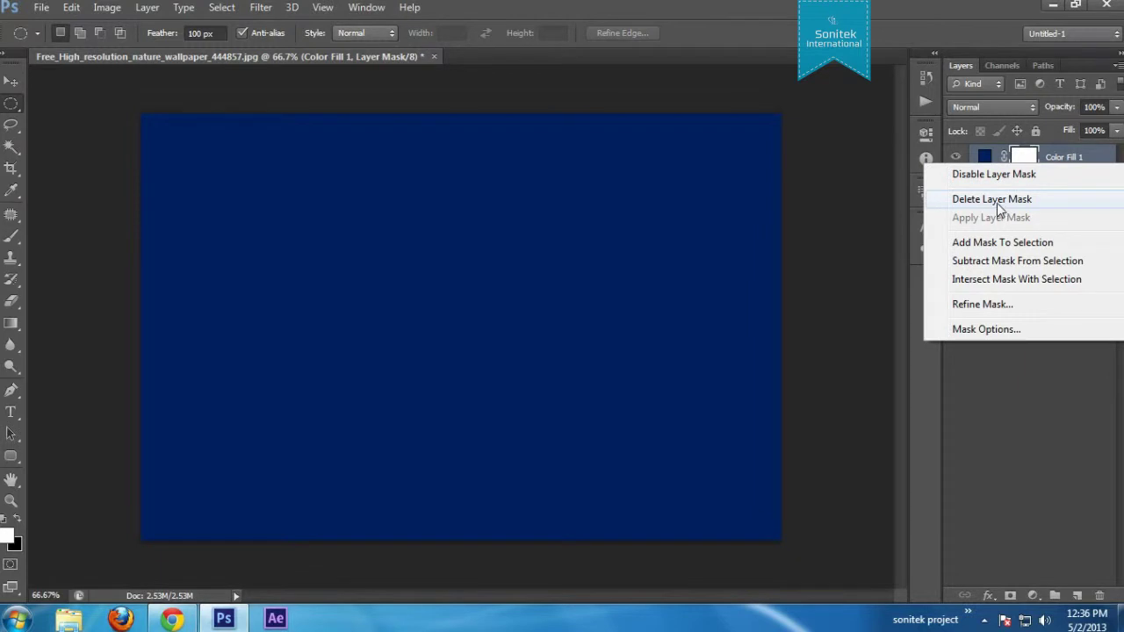
{"action": "left_click", "coordinate": [997, 201]}
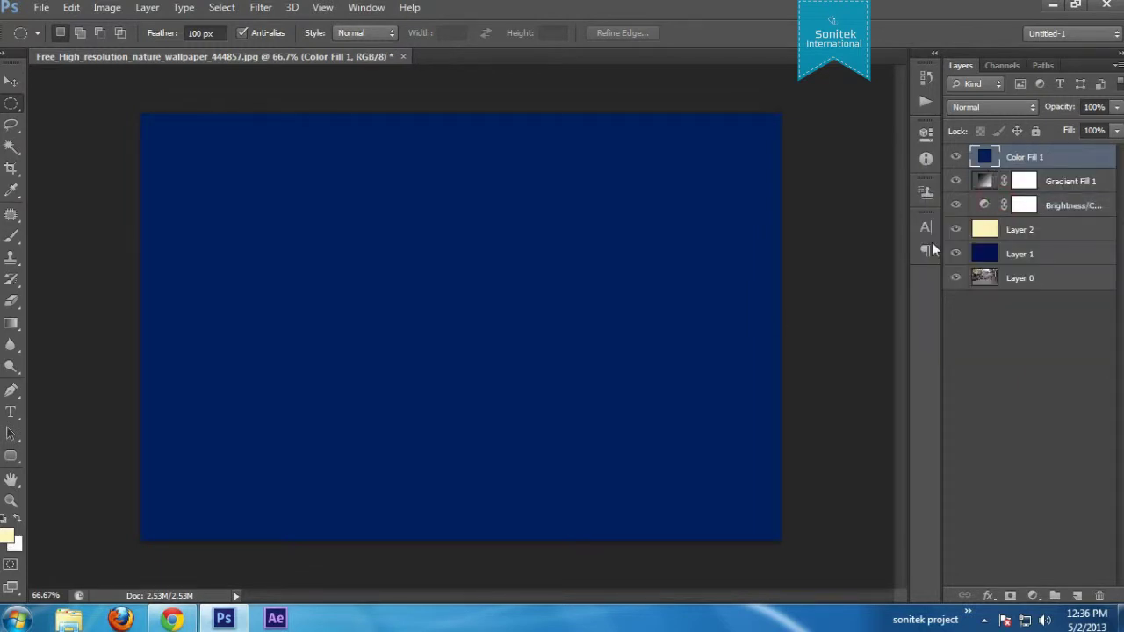
- Draw a large central ellipse with 100 px feather and invert the selection
{"action": "left_click", "coordinate": [217, 34]}
{"action": "type", "text": "1"}
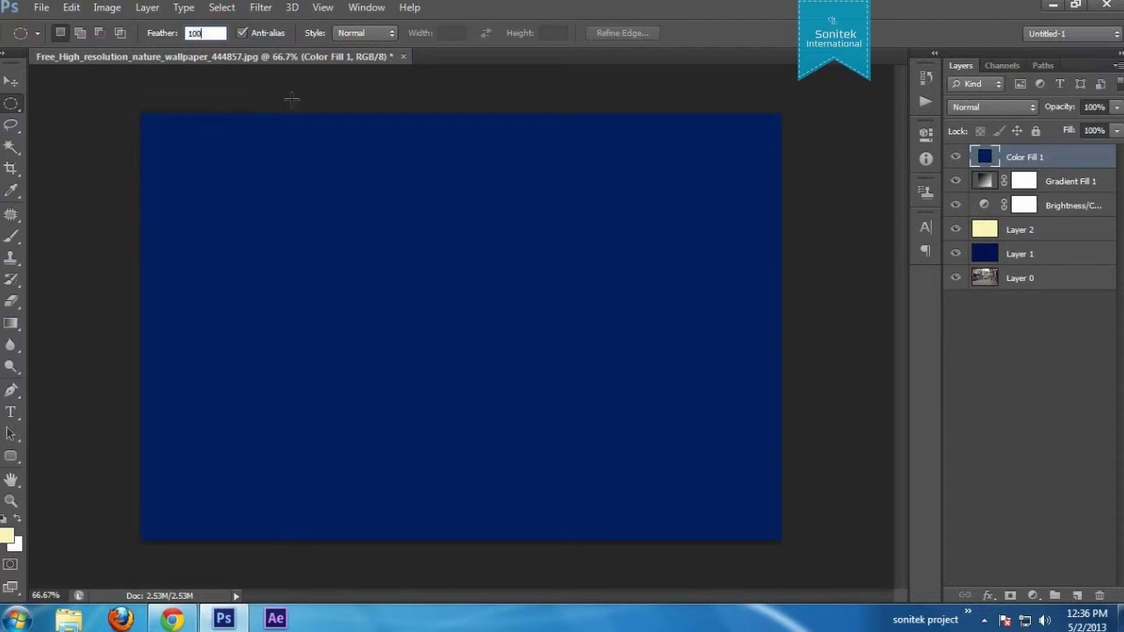
{"action": "key", "text": "Return"}
{"action": "left_click_drag", "start_coordinate": [243, 226], "coordinate": [637, 363]}
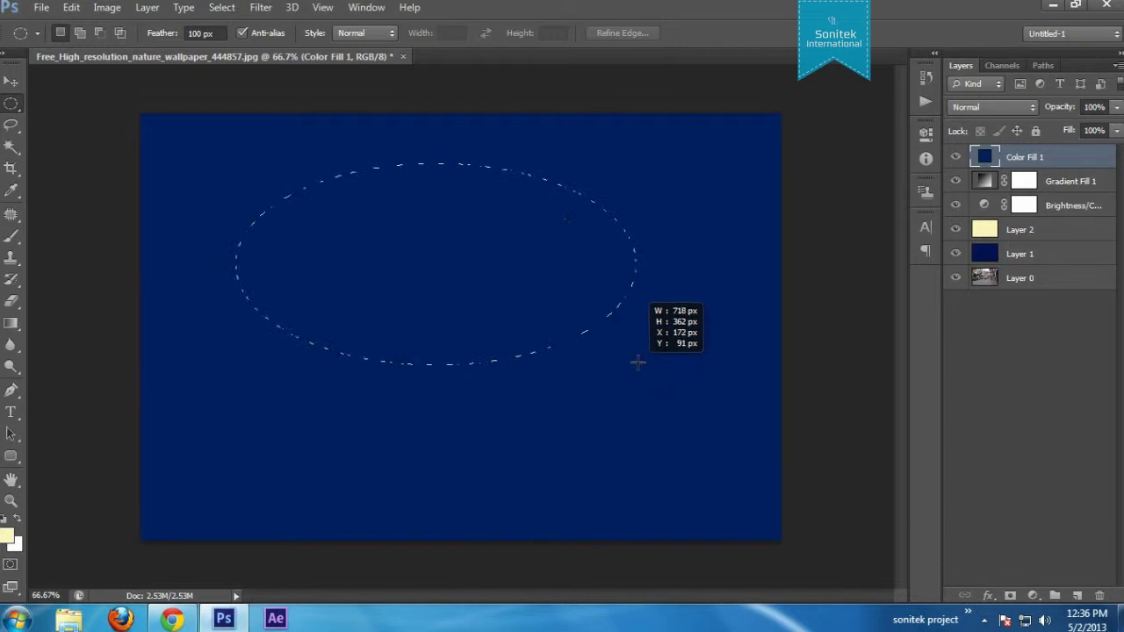
{"action": "mouse_move", "coordinate": [637, 363]}
{"action": "left_mouse_down"}
{"action": "mouse_move", "coordinate": [671, 481]}
{"action": "mouse_move", "coordinate": [746, 484]}
{"action": "mouse_move", "coordinate": [754, 517]}
{"action": "left_mouse_up"}
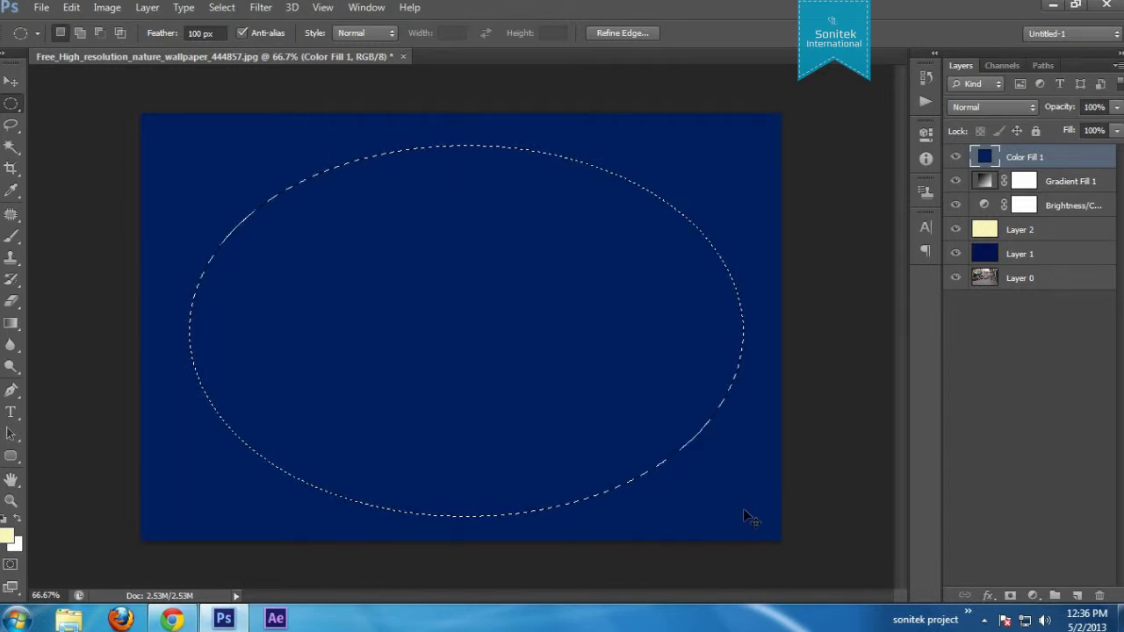
{"action": "right_click", "coordinate": [663, 332]}
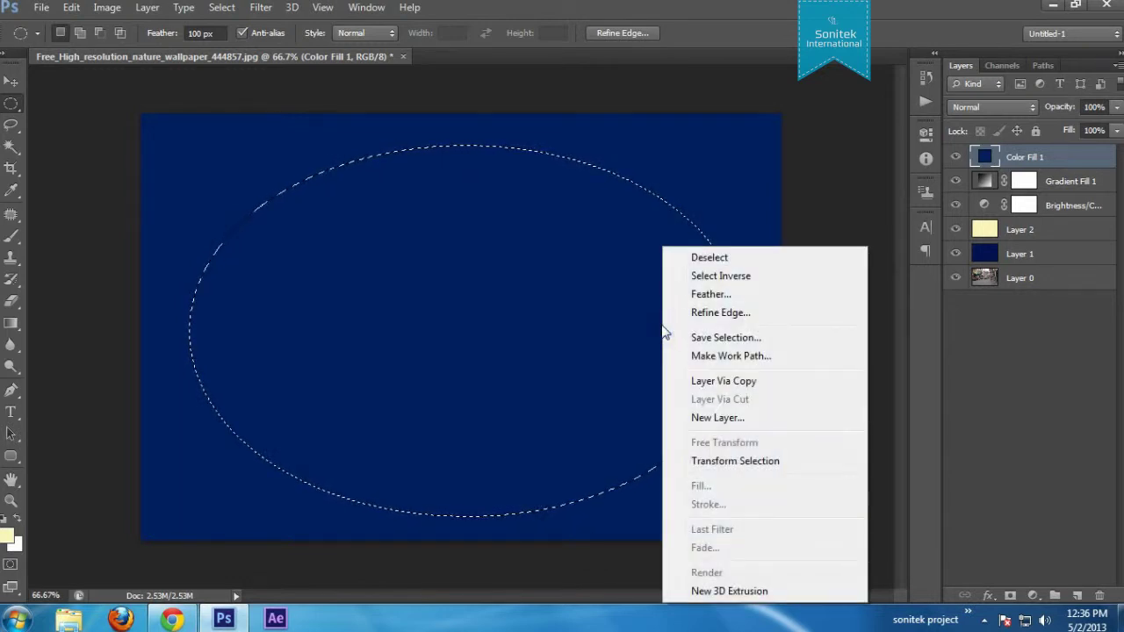
{"action": "left_click", "coordinate": [739, 278]}
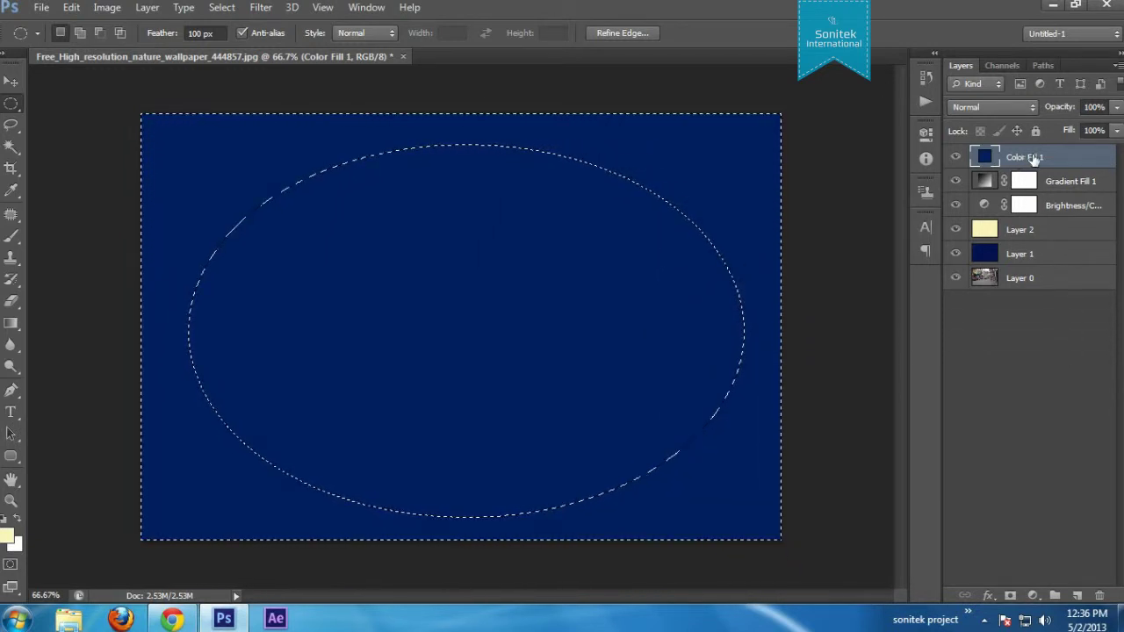
- Mask Color Fill 1 with the inverted ellipse and lower its opacity to 73%
{"action": "left_click", "coordinate": [1011, 596]}
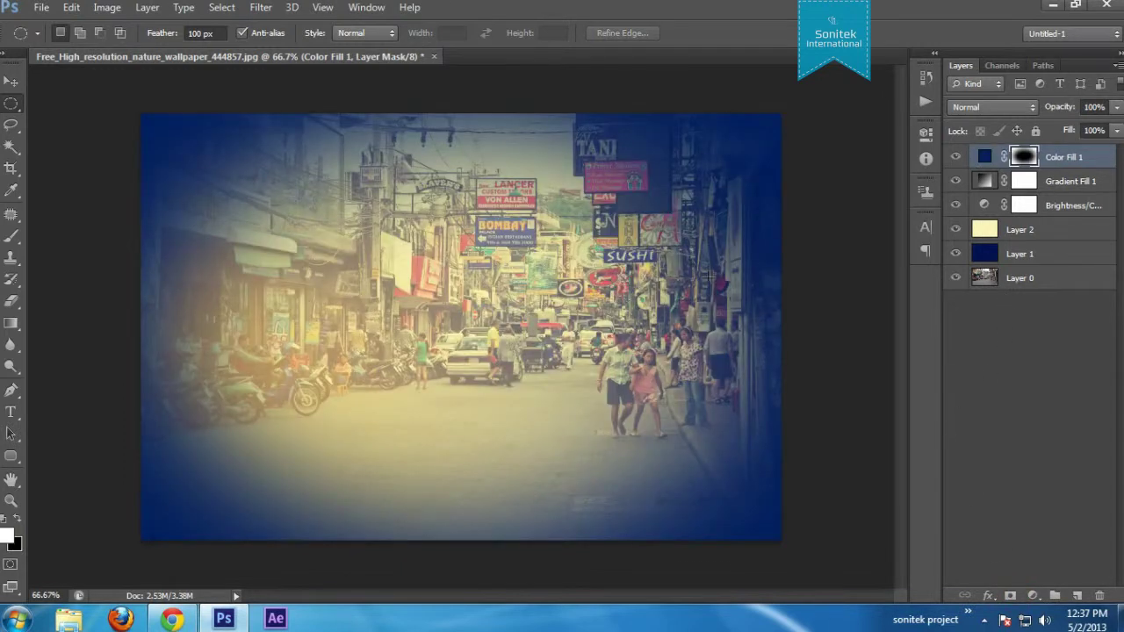
{"action": "left_click", "coordinate": [1115, 106]}
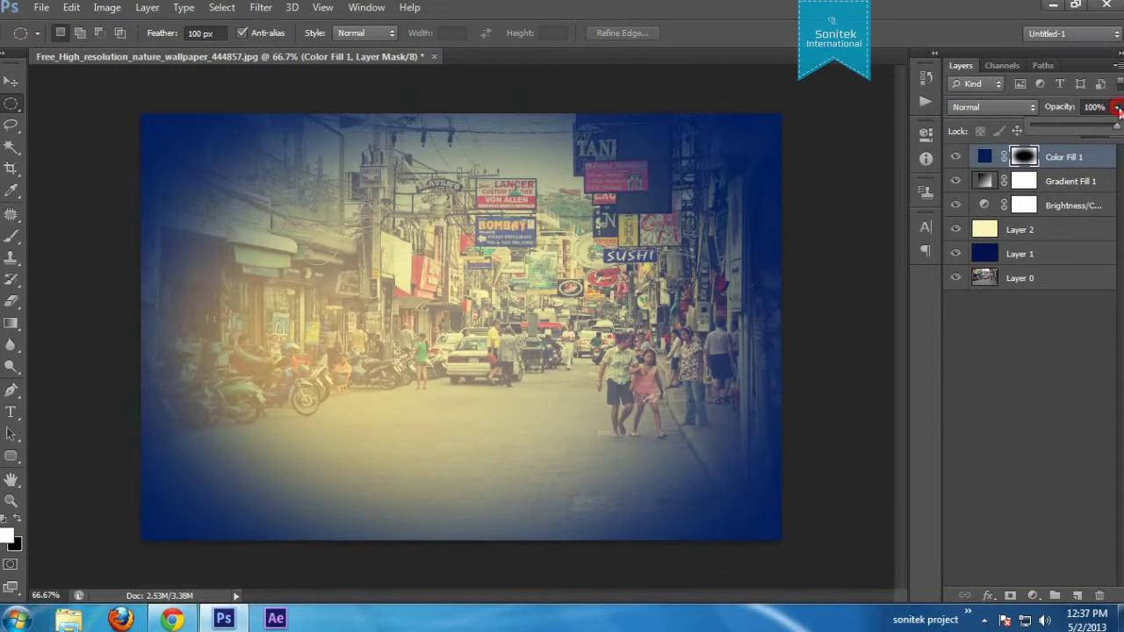
{"action": "left_click_drag", "start_coordinate": [1116, 130], "coordinate": [1093, 130]}
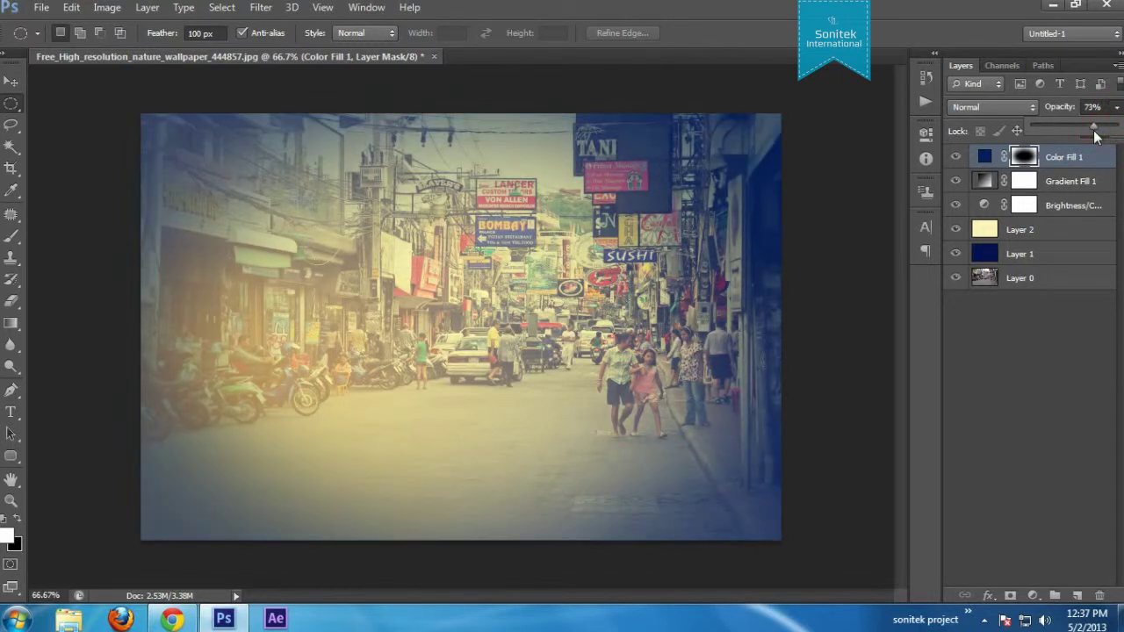
{"action": "left_click", "coordinate": [1039, 401]}
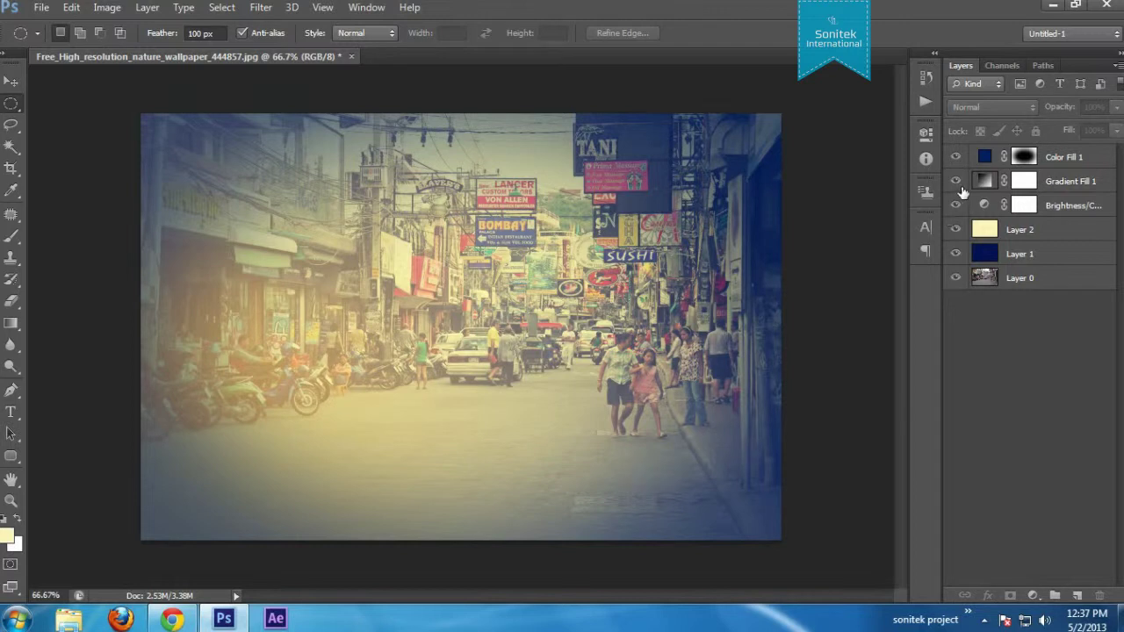
{"action": "left_click", "coordinate": [1023, 280]}
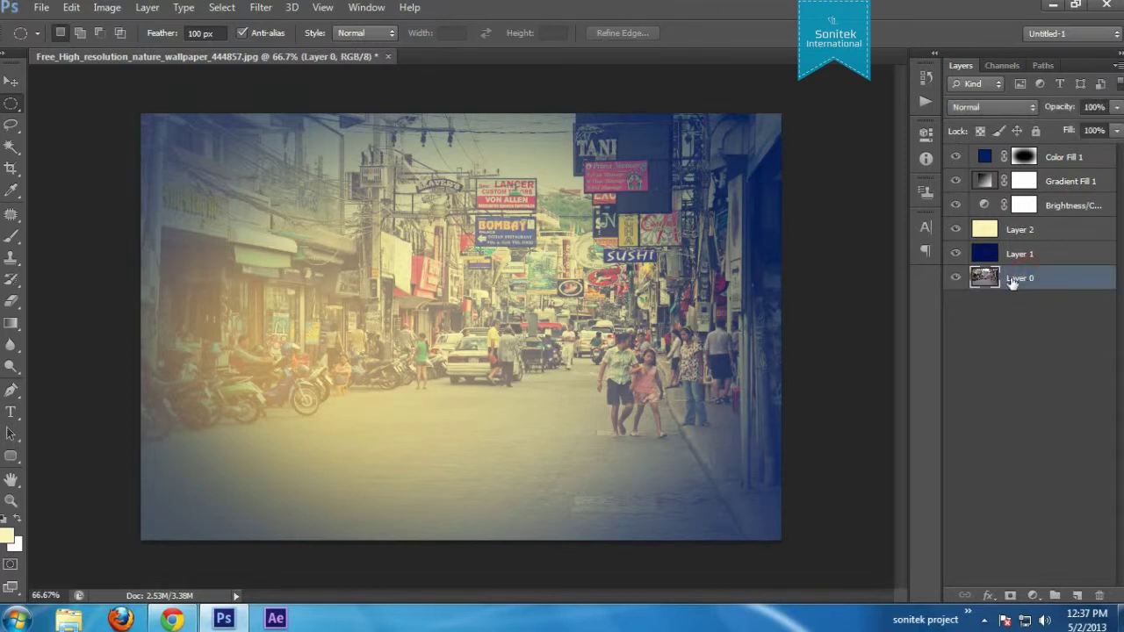
- Duplicate Layer 0 and move Layer 0 copy to the top of the stack
{"action": "right_click", "coordinate": [1057, 281]}
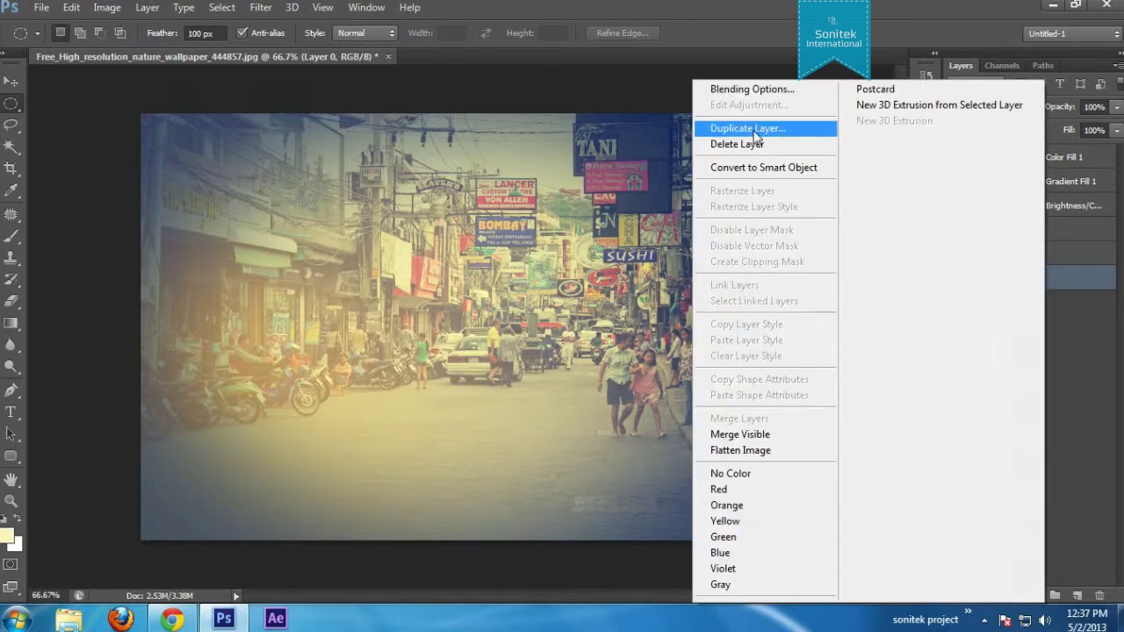
{"action": "left_click", "coordinate": [755, 136]}
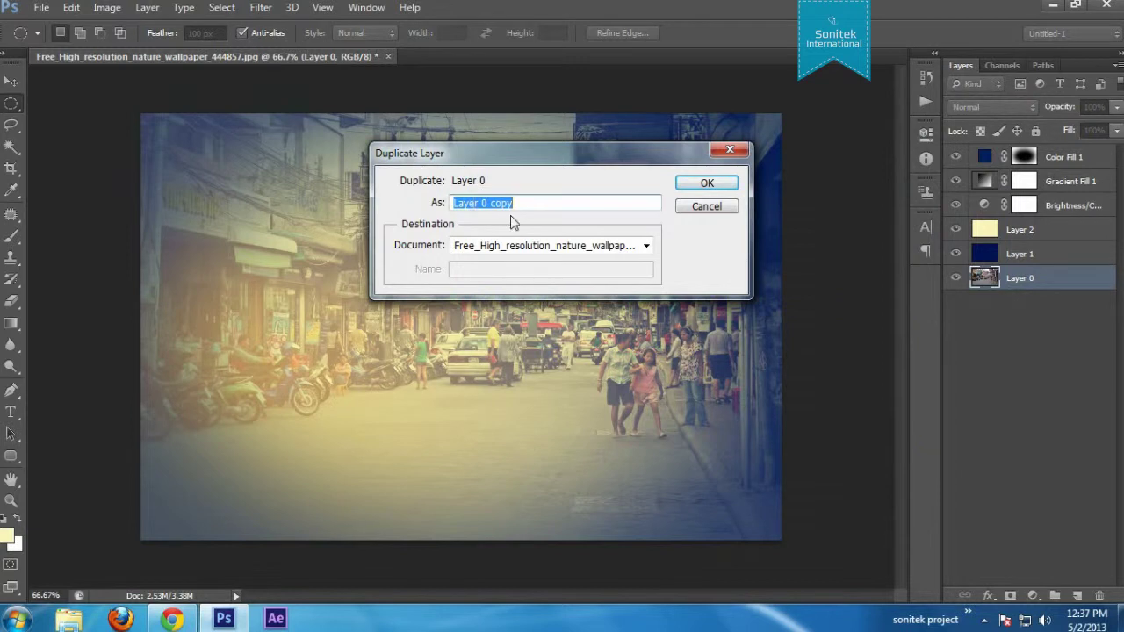
{"action": "left_click", "coordinate": [717, 186]}
{"action": "left_click_drag", "start_coordinate": [1046, 290], "coordinate": [1028, 156]}
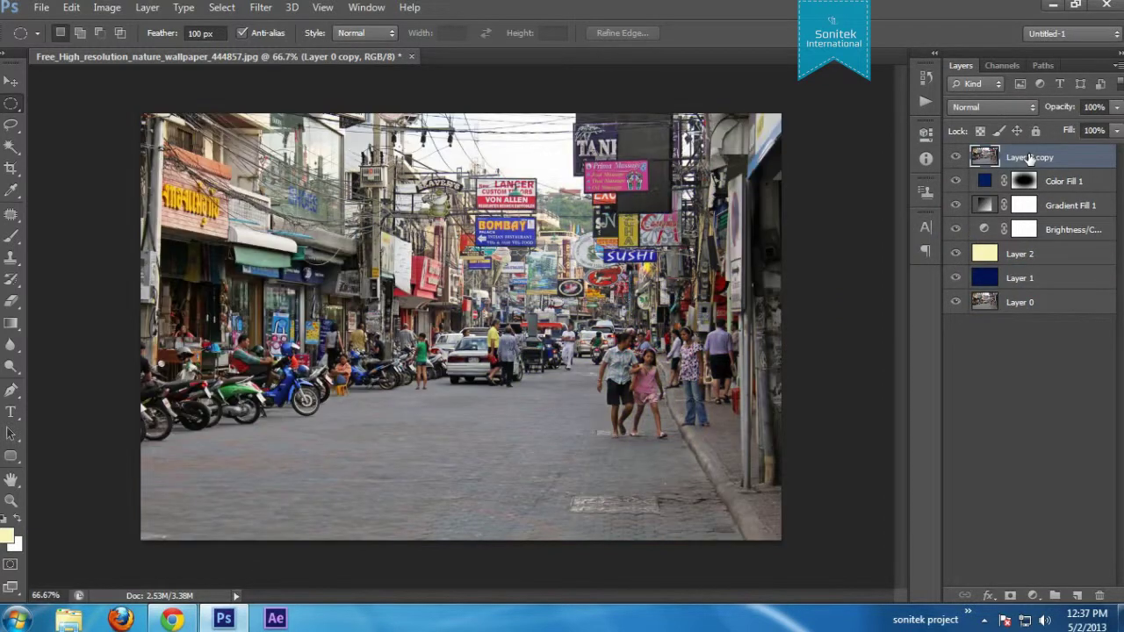
{"action": "left_click", "coordinate": [1010, 107]}
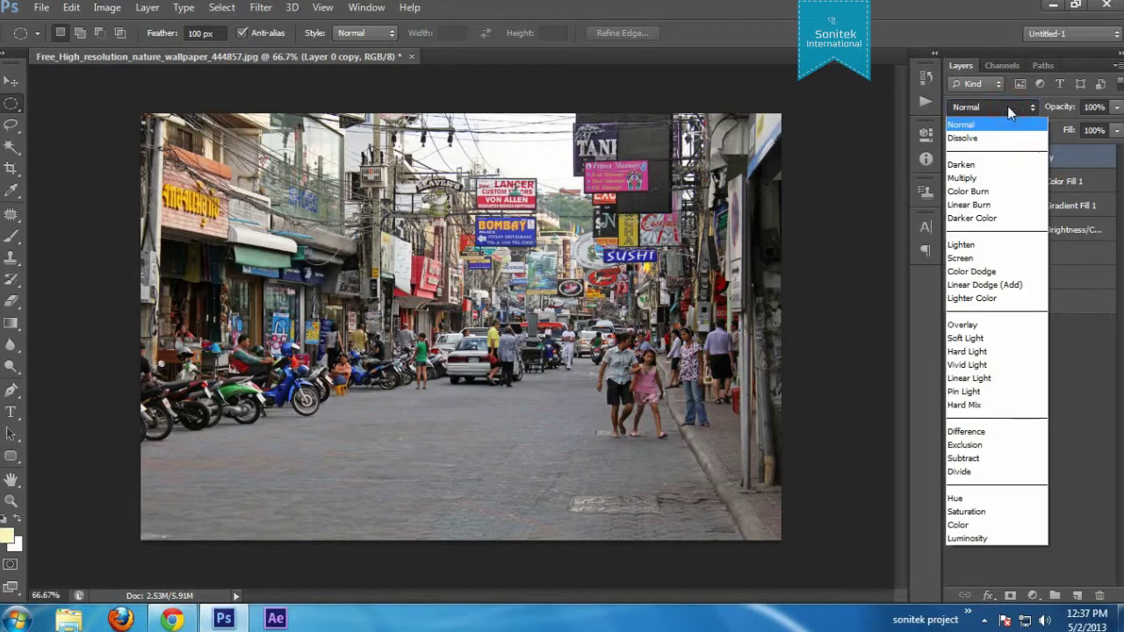
- Switch Layer 0 copy's blend mode from Screen to Soft Light and lower its opacity to 59%
{"action": "left_click", "coordinate": [990, 259]}
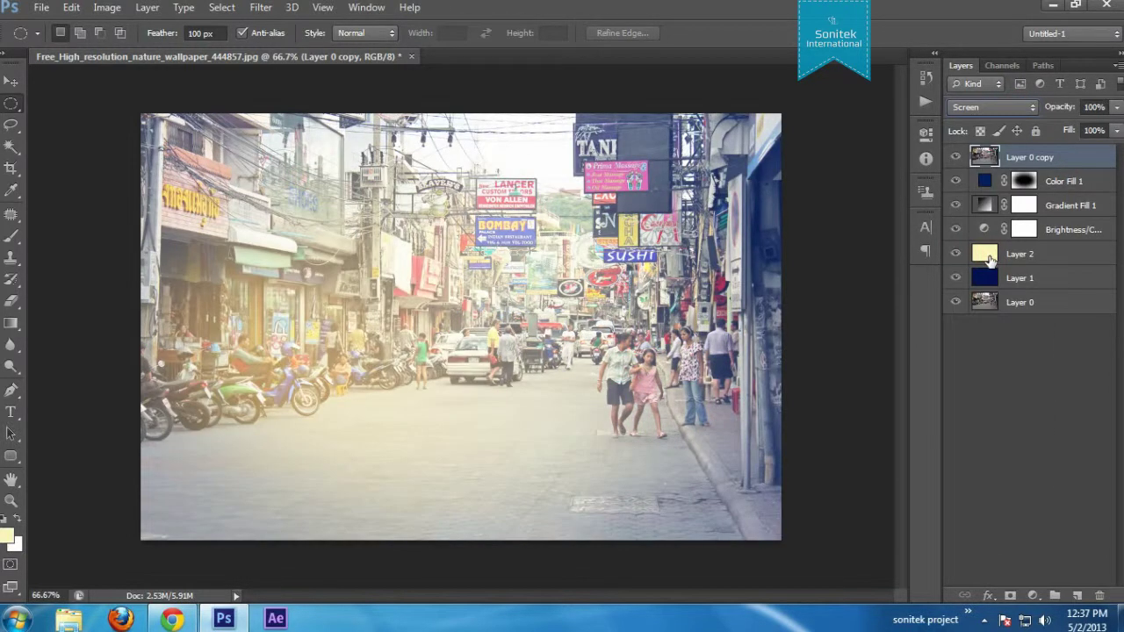
{"action": "left_click", "coordinate": [992, 107]}
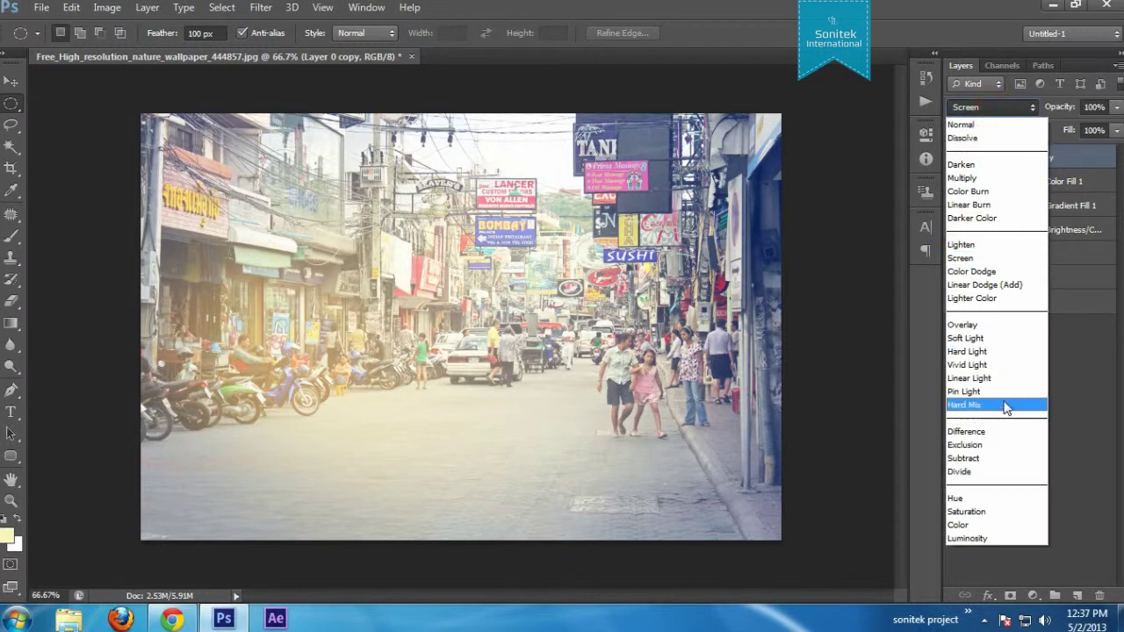
{"action": "left_click", "coordinate": [981, 337]}
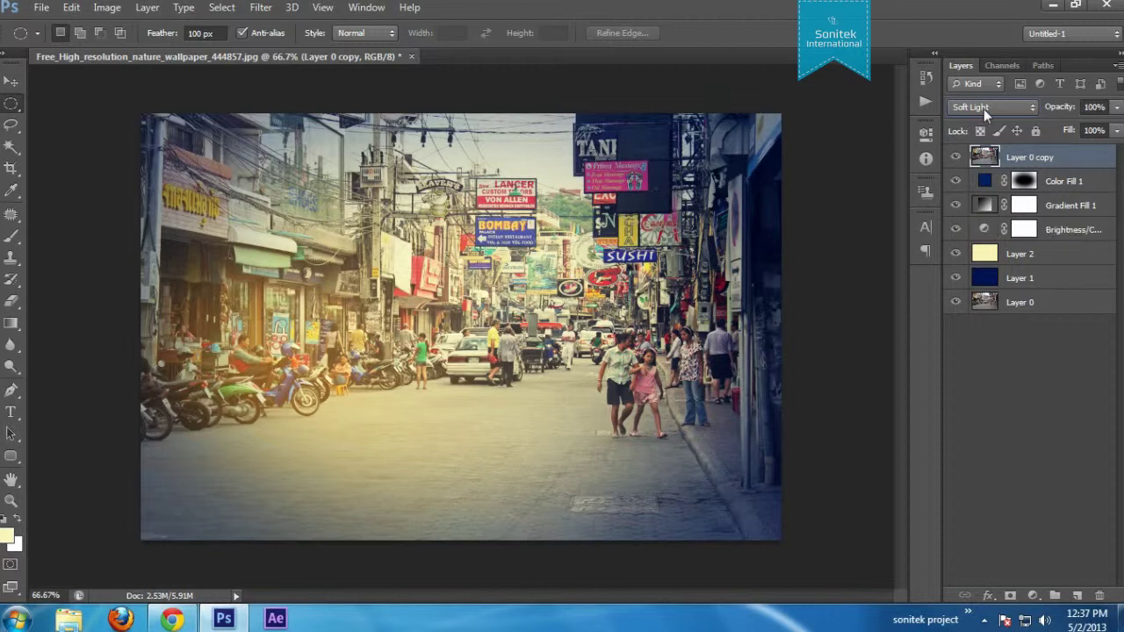
{"action": "left_click", "coordinate": [1116, 107]}
{"action": "left_click_drag", "start_coordinate": [1117, 132], "coordinate": [1089, 132]}
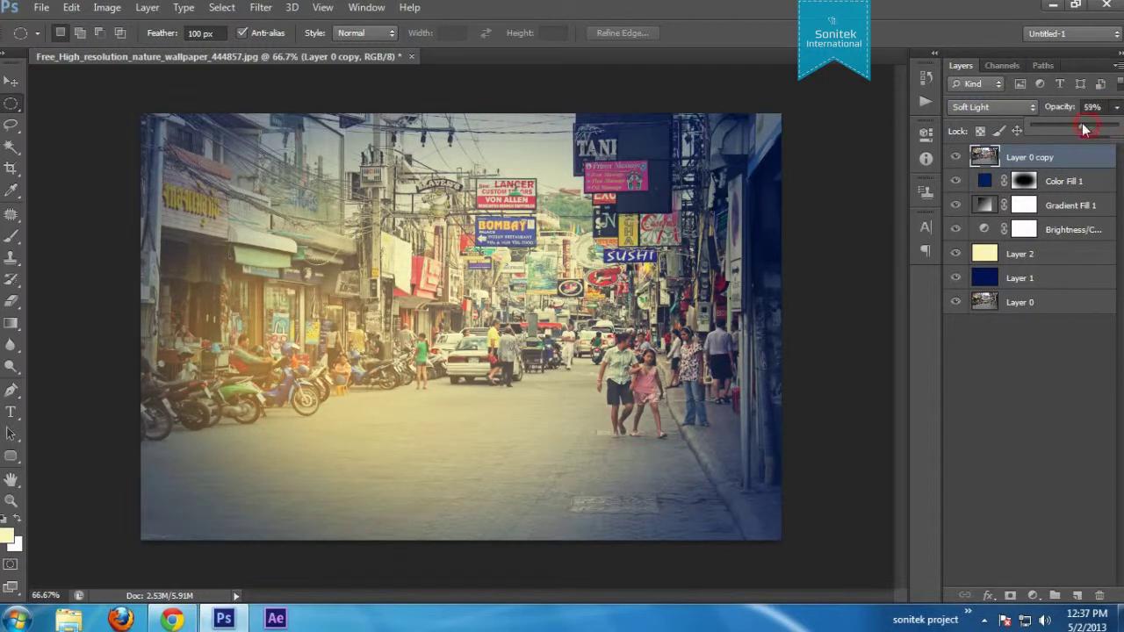